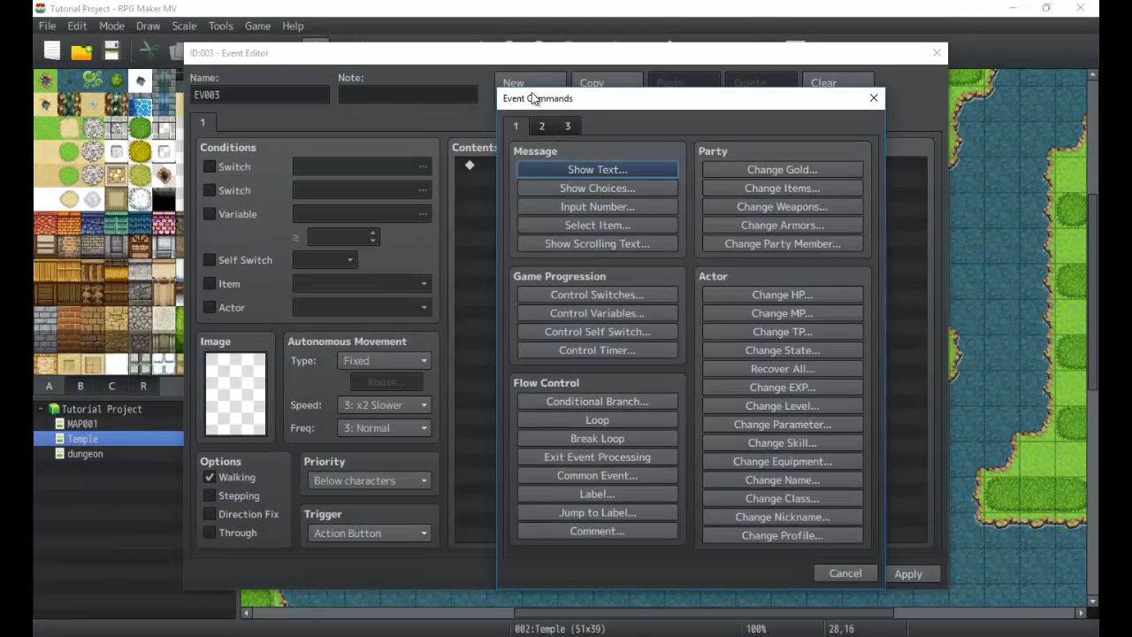
Switch EV003's Event Commands window to page 2
left_click(540, 128)
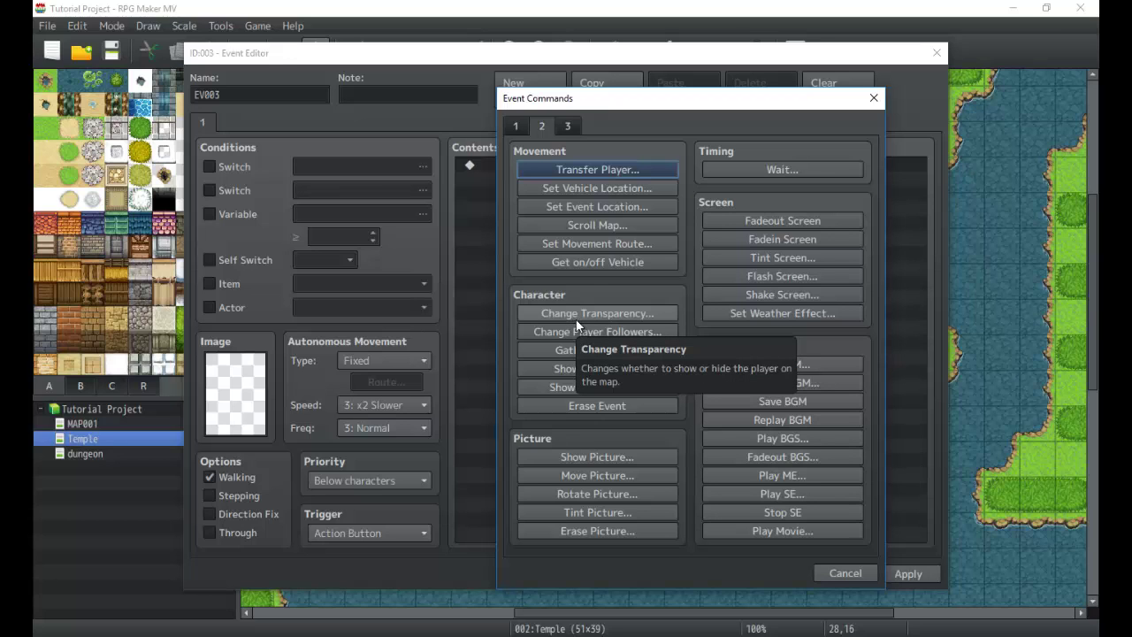
left_click(575, 318)
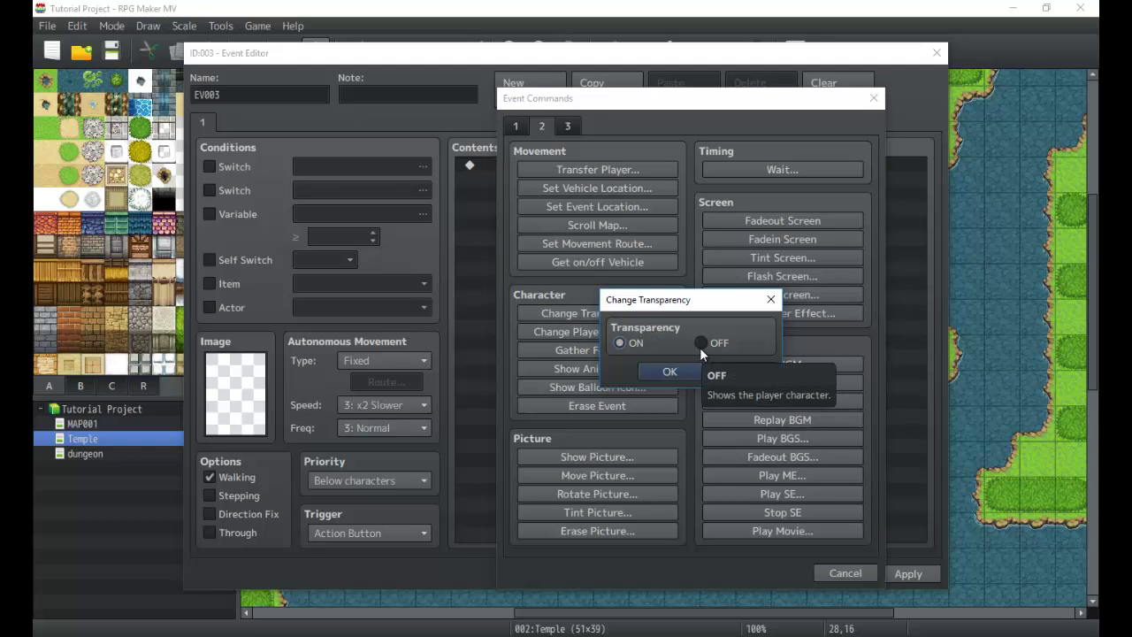
left_click(741, 372)
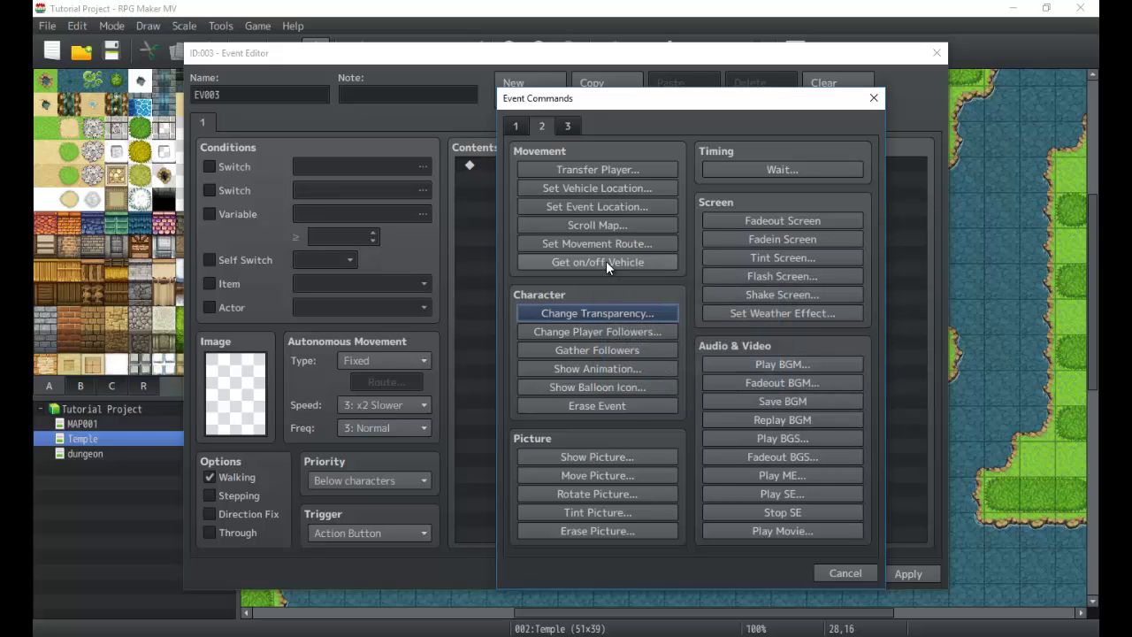
left_click(604, 247)
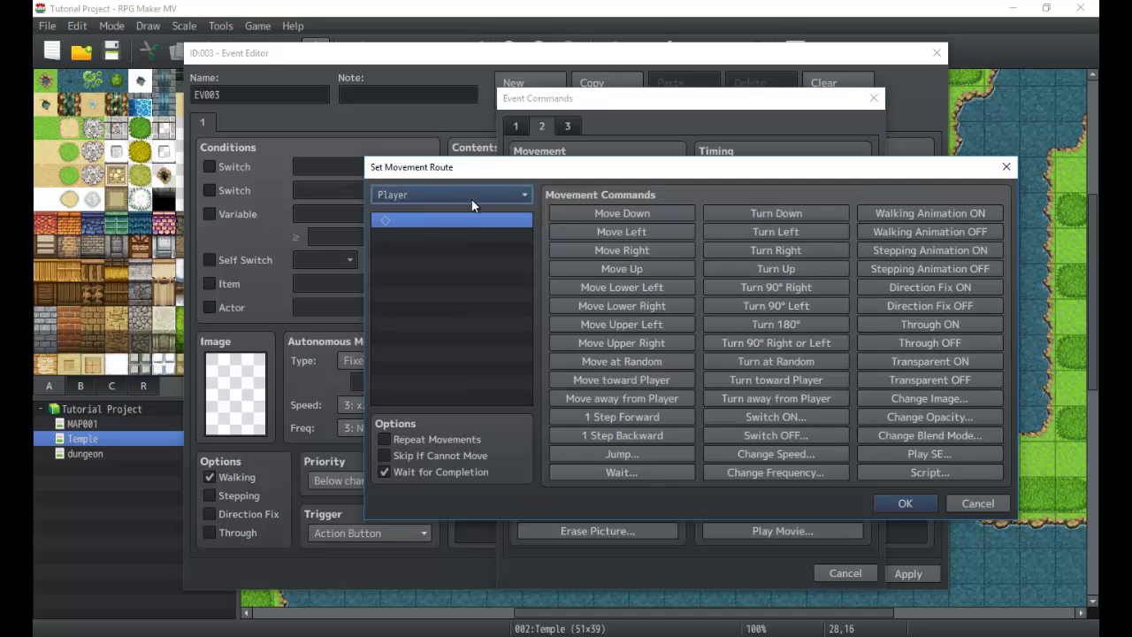
left_click(977, 503)
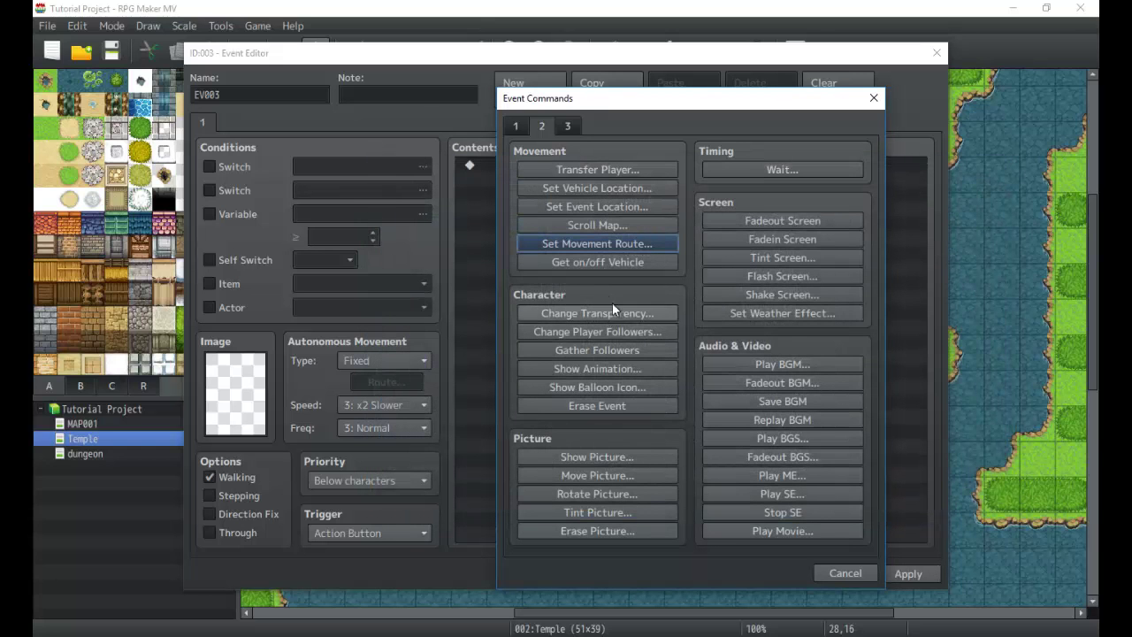
left_click(607, 313)
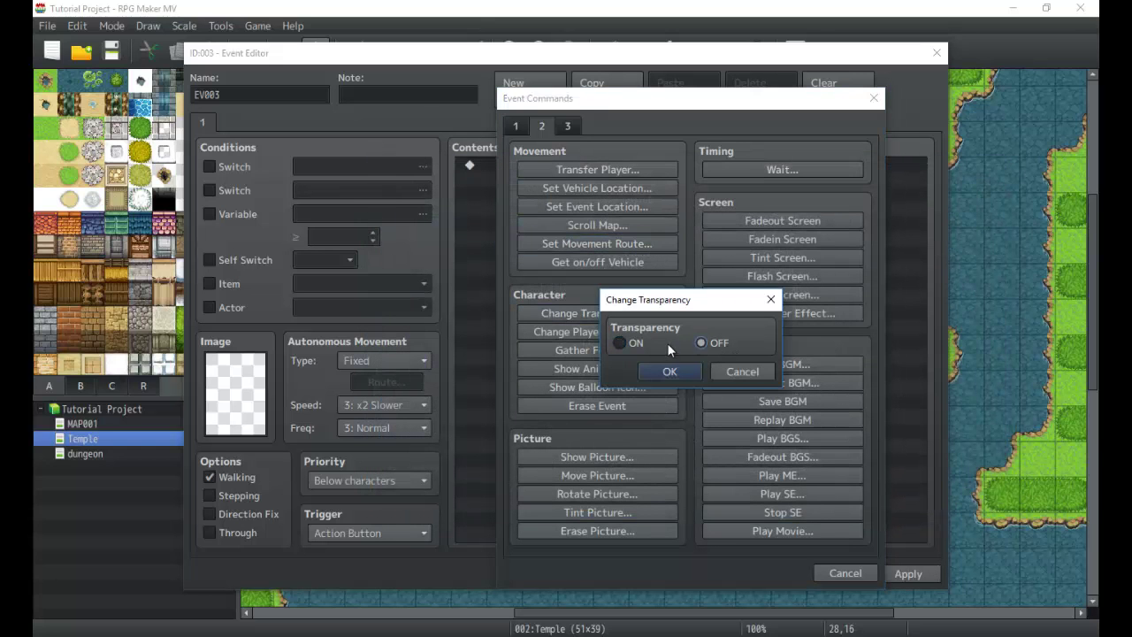
left_click(734, 372)
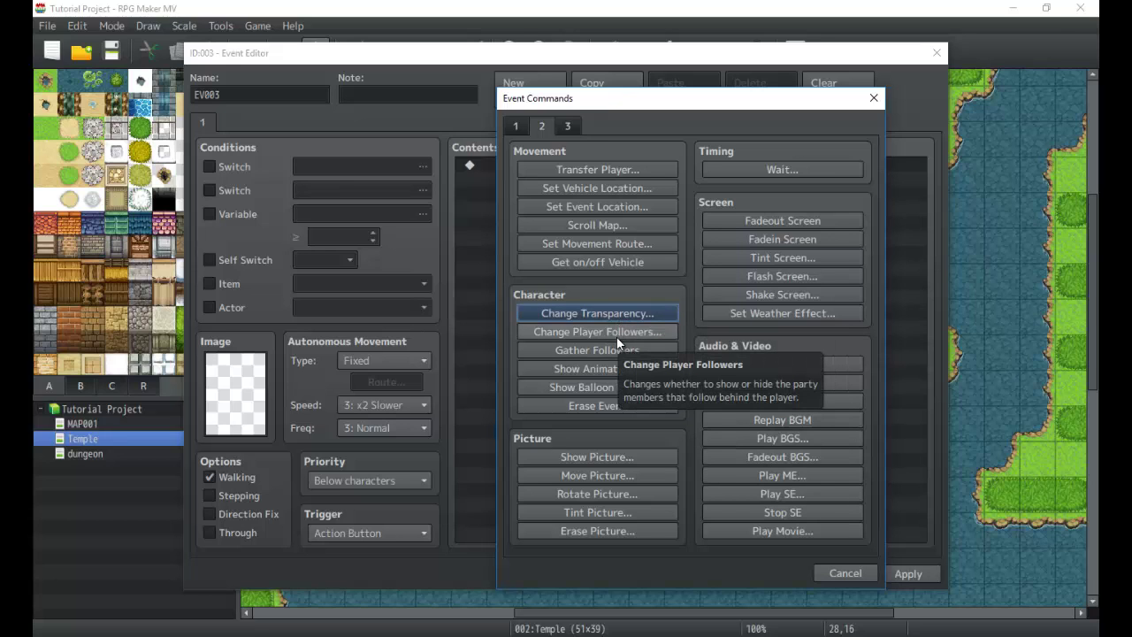
left_click(616, 335)
left_click(704, 343)
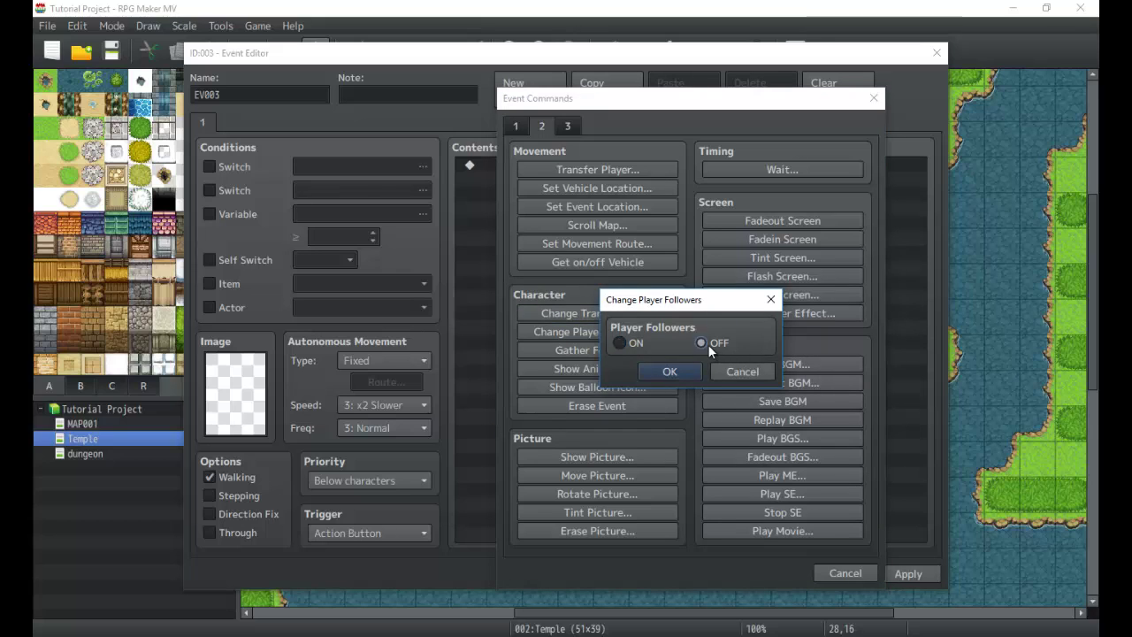
left_click(652, 343)
left_click(700, 343)
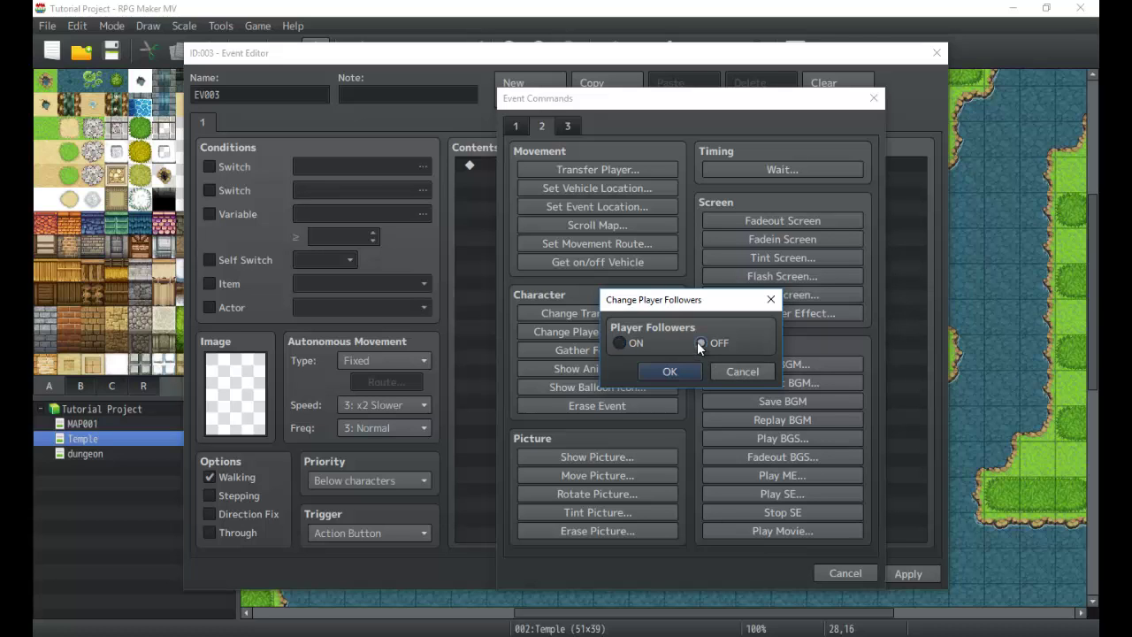
left_click(748, 372)
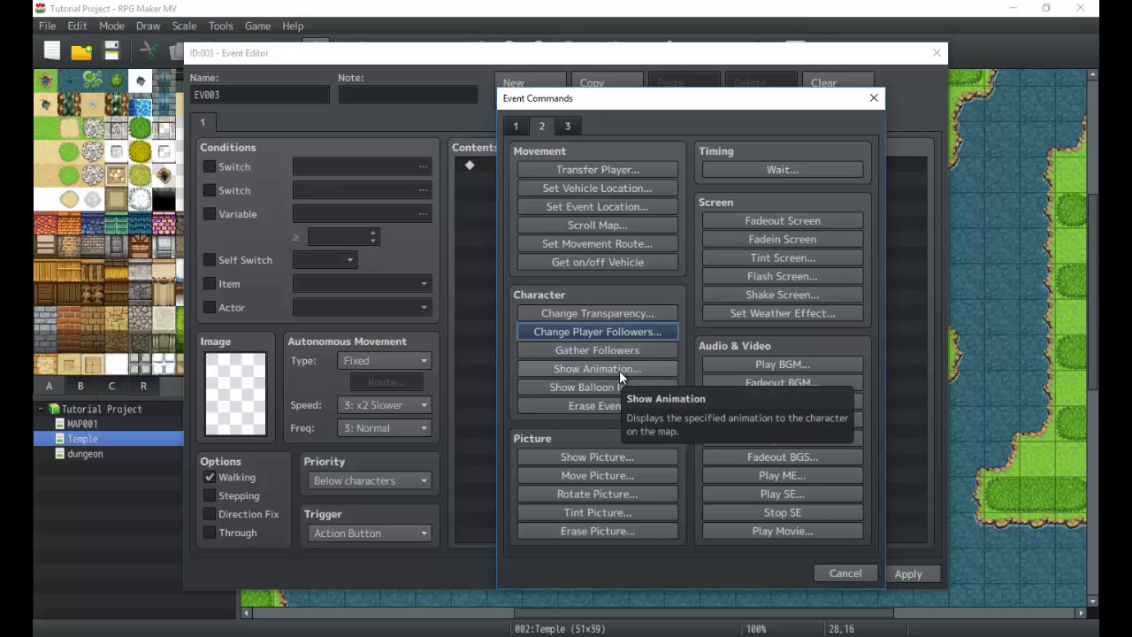
left_click(618, 374)
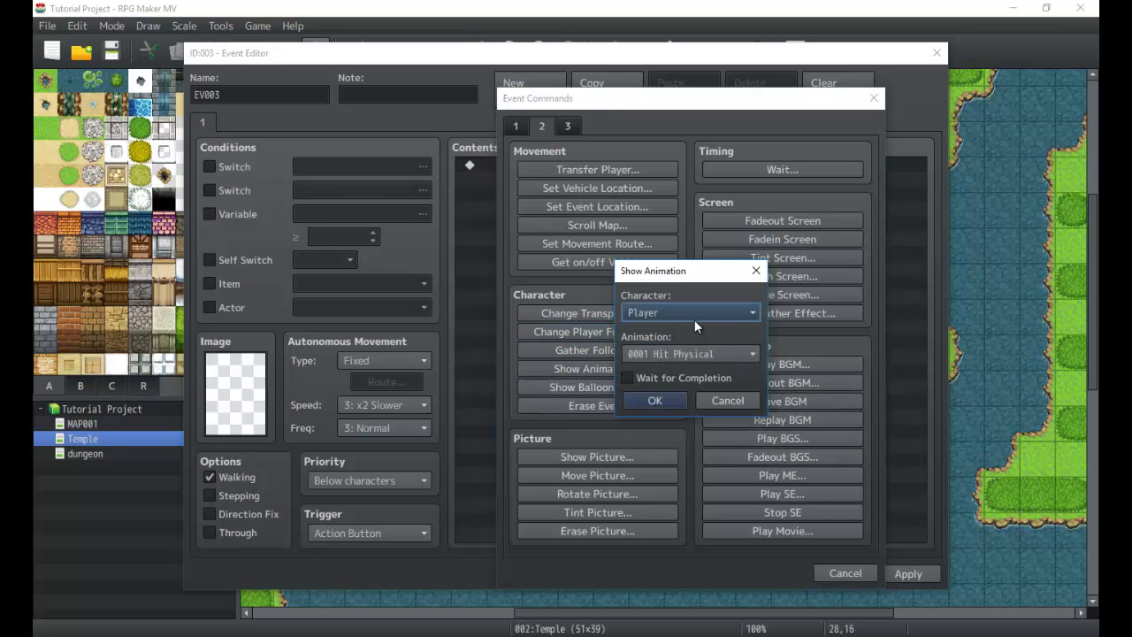
left_click(695, 317)
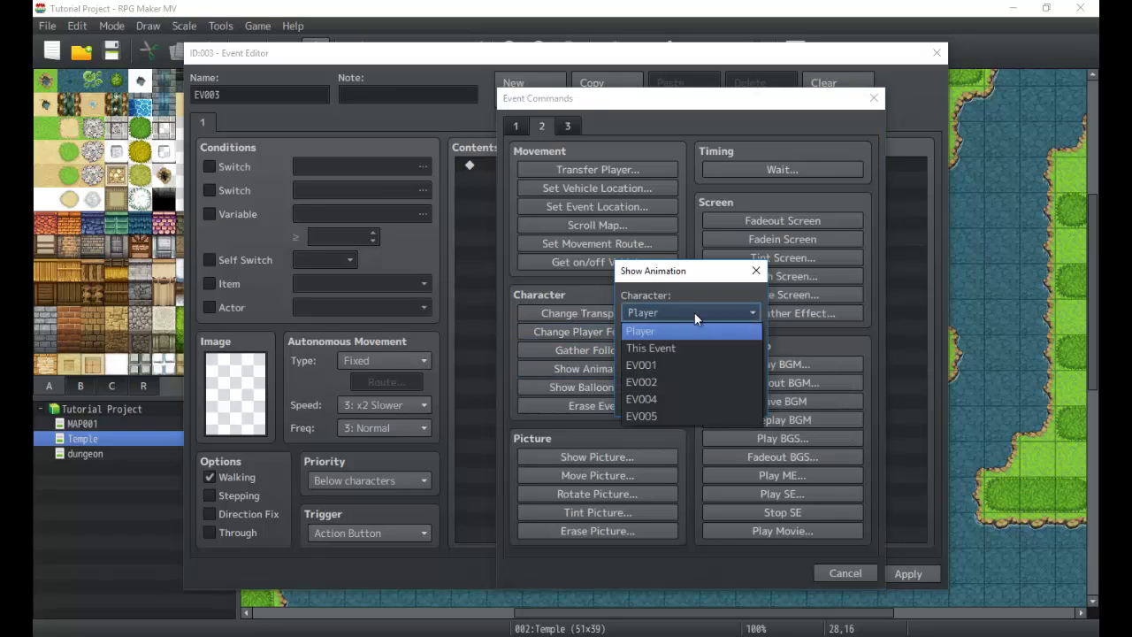
left_click(661, 316)
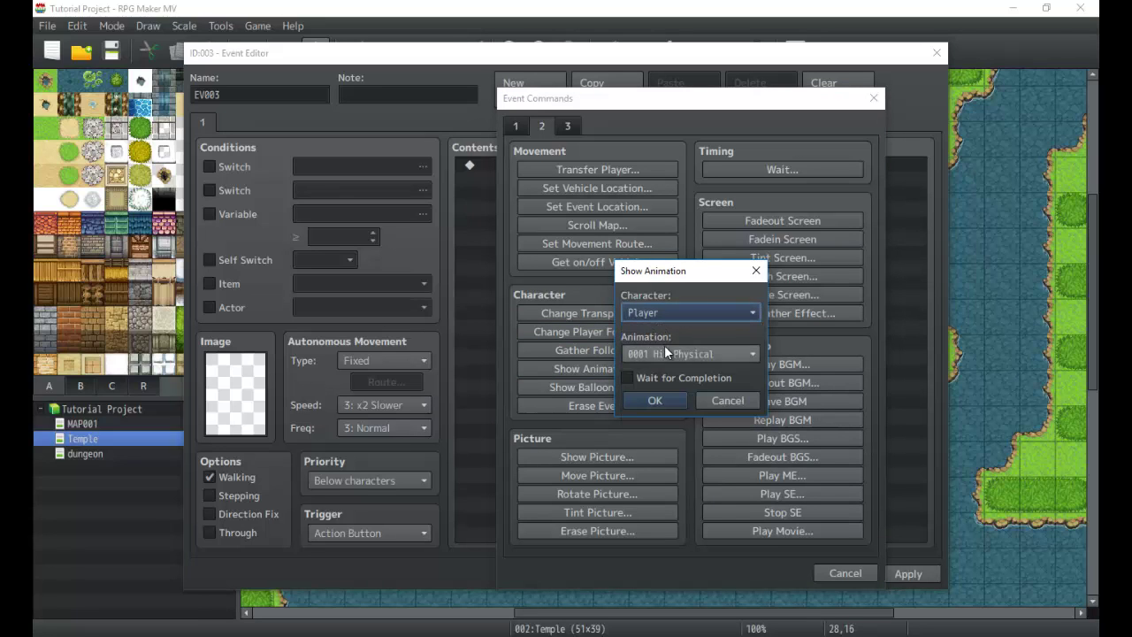
key("Tab")
left_click(665, 350)
scroll(690, 394, "down", 10)
scroll(687, 403, "down", 6)
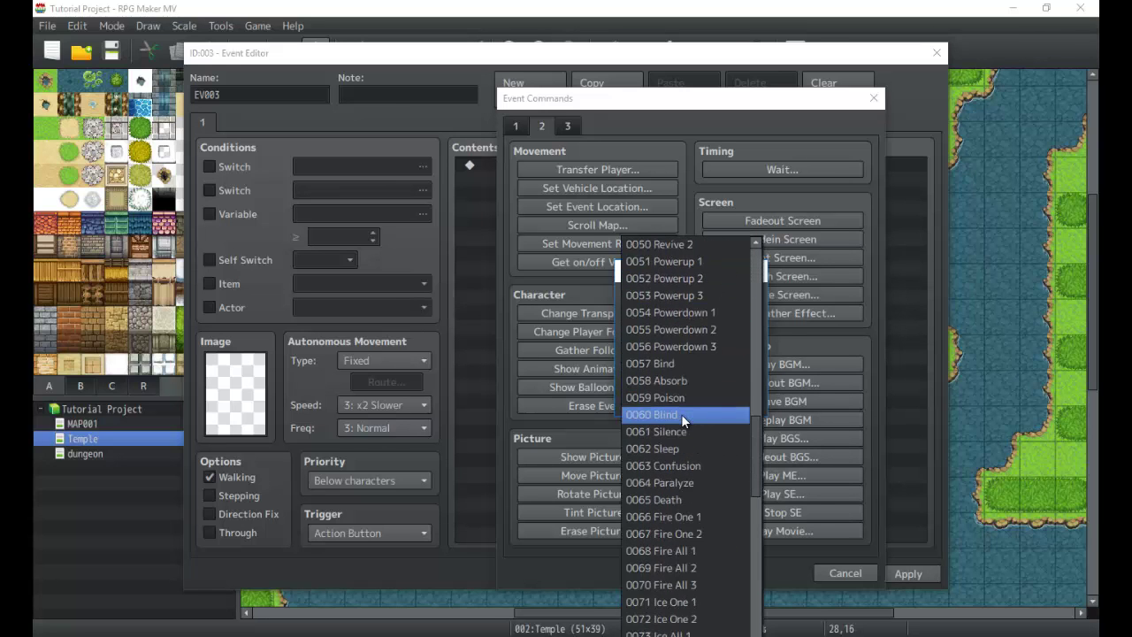
left_click(678, 391)
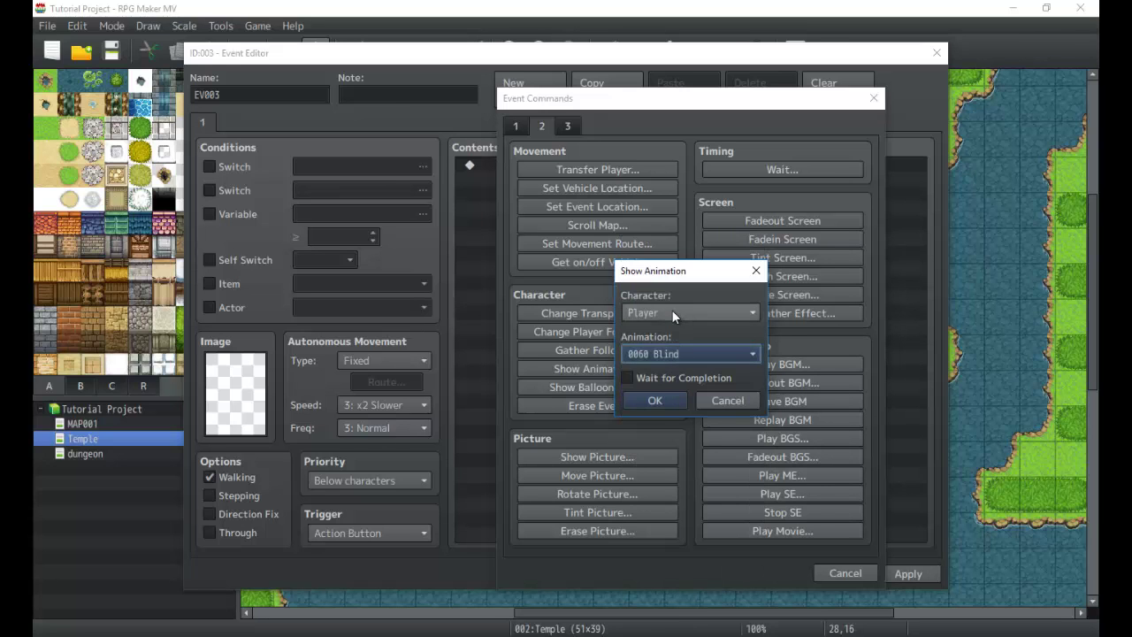
left_click(671, 310)
left_click(669, 378)
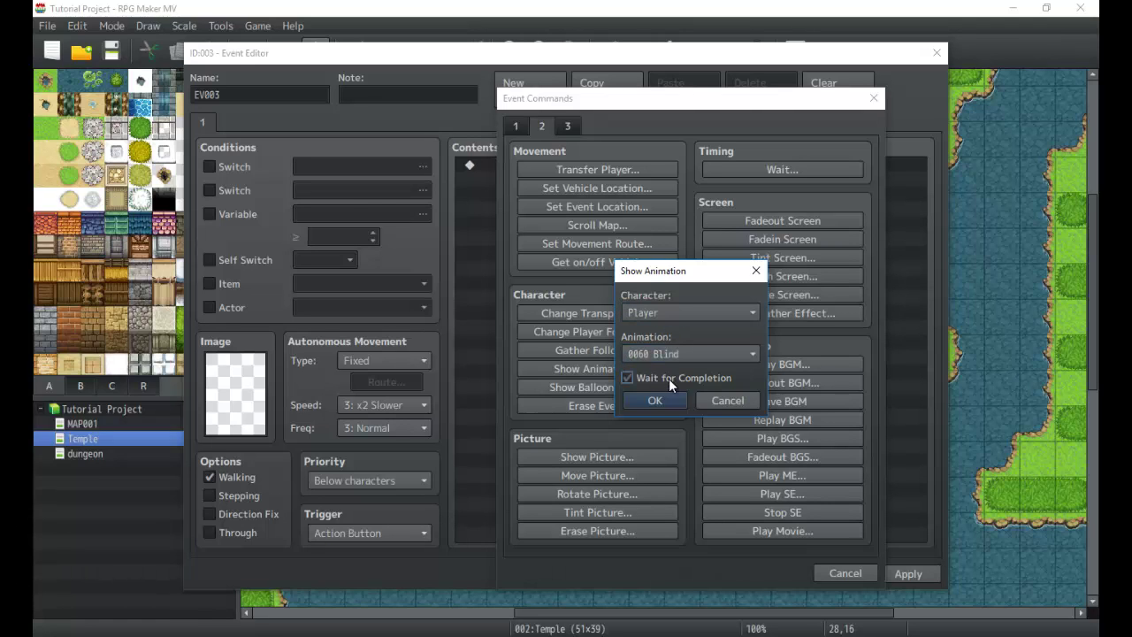
left_click(664, 379)
left_click(716, 401)
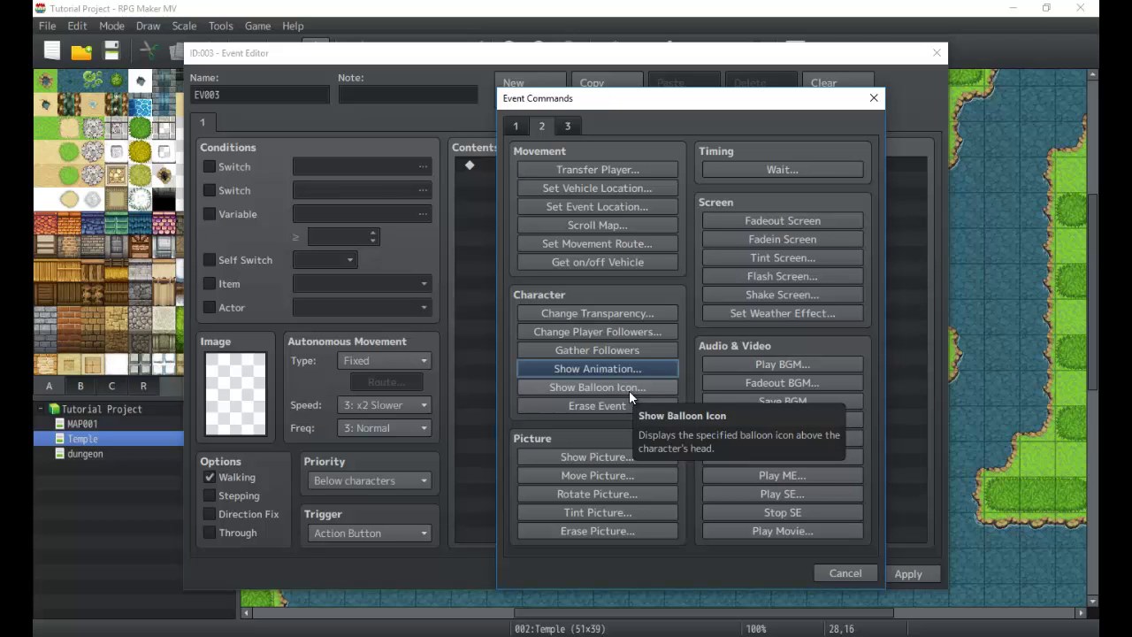
left_click(565, 385)
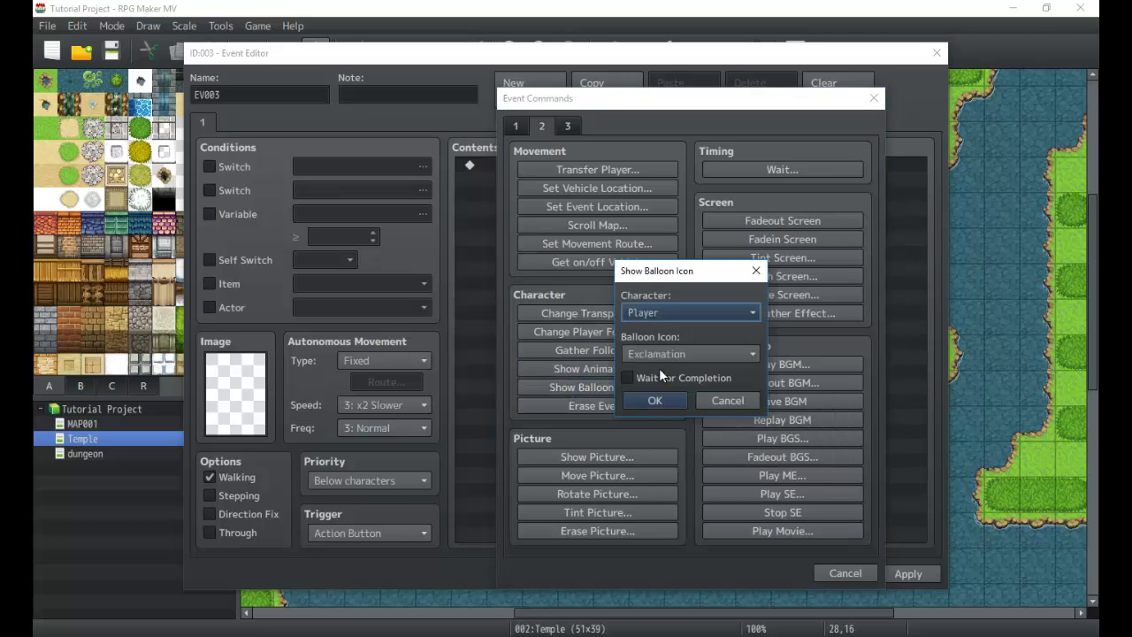
left_click(698, 314)
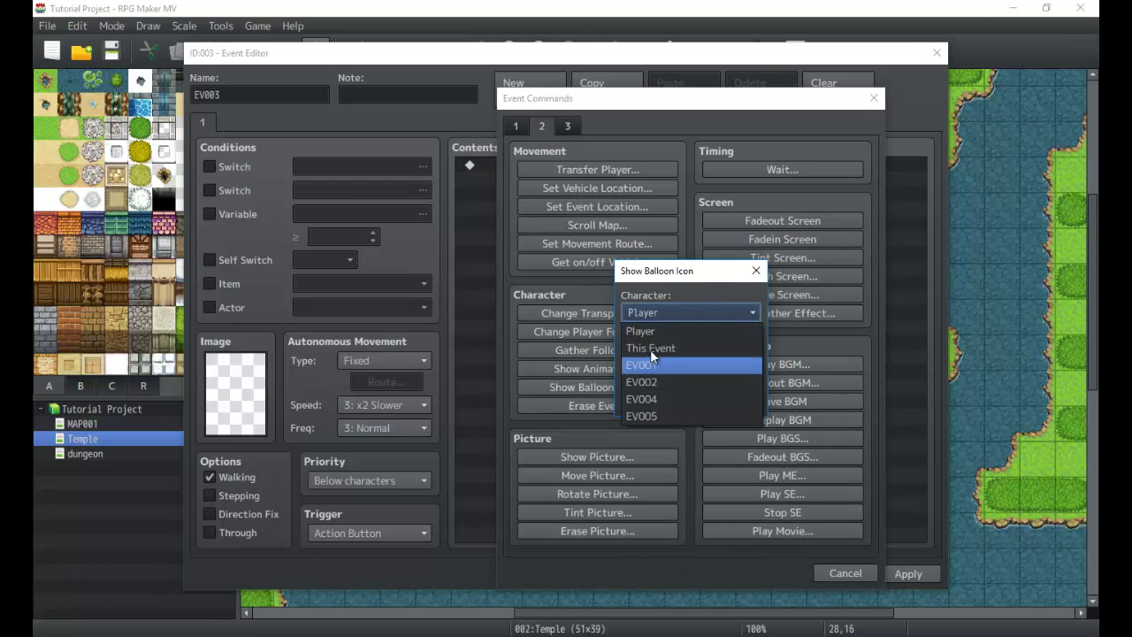
left_click(640, 331)
left_click(637, 355)
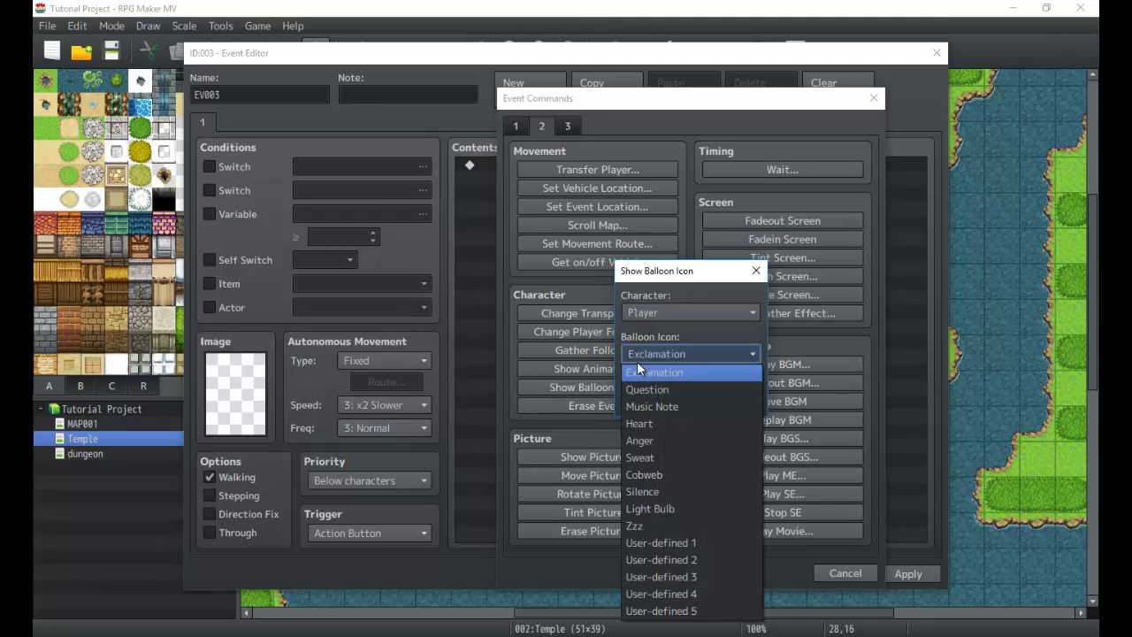
left_click(693, 373)
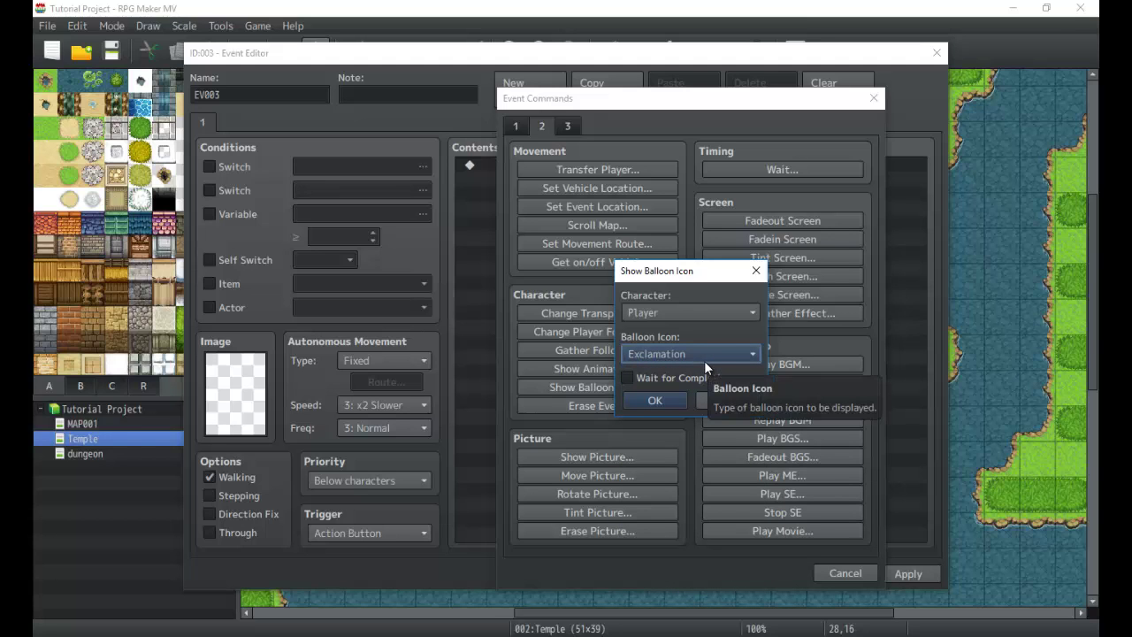
left_click(703, 361)
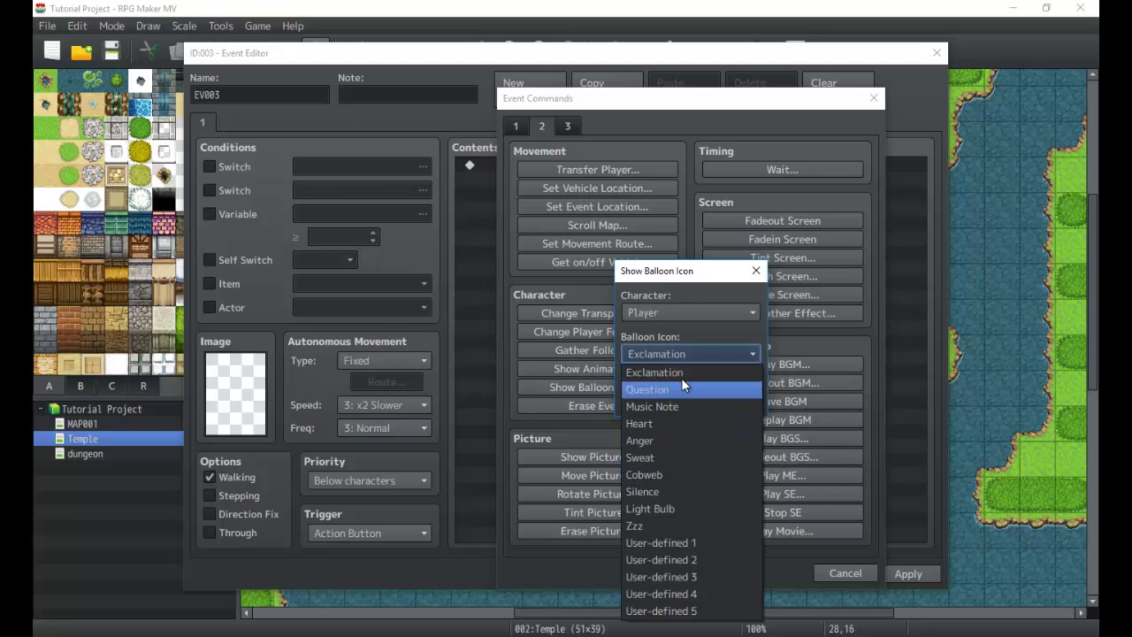
left_click(679, 372)
left_click(720, 398)
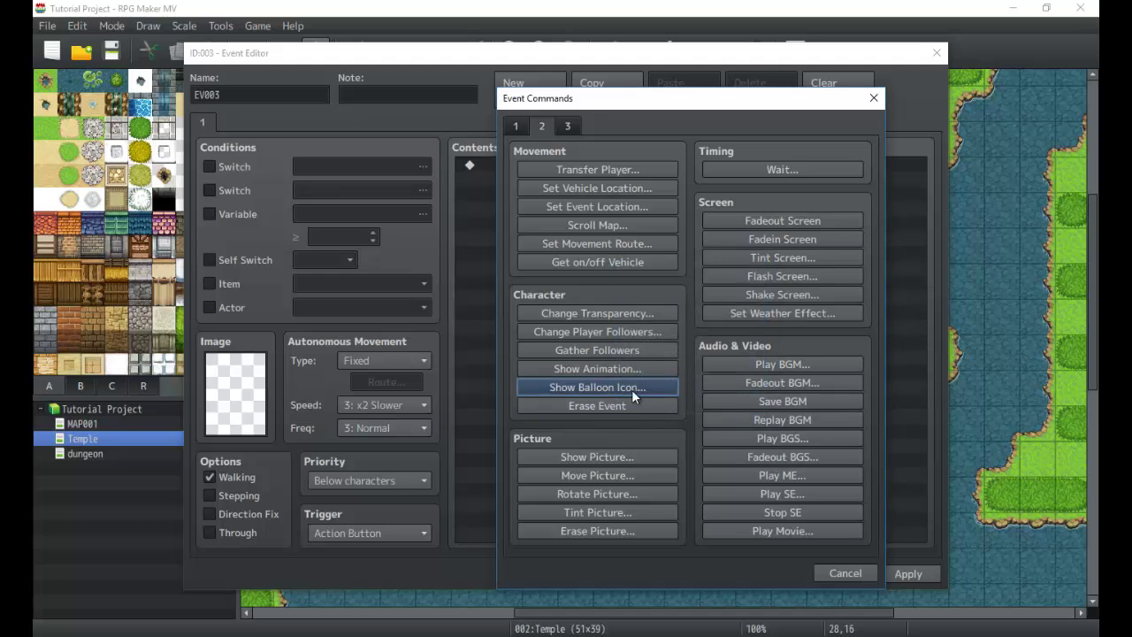
Pick the Erase Event entry on EV003's second Event Commands page
left_click(614, 408)
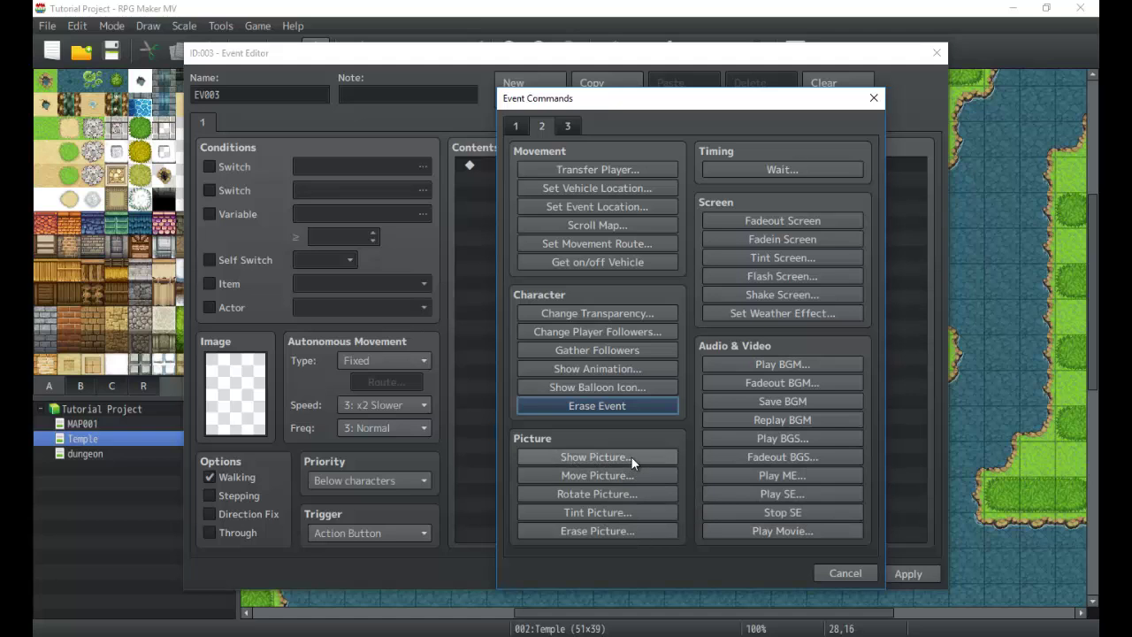
Open Show Picture for picture 1 and browse the image picker three times, choosing no image
left_click(630, 456)
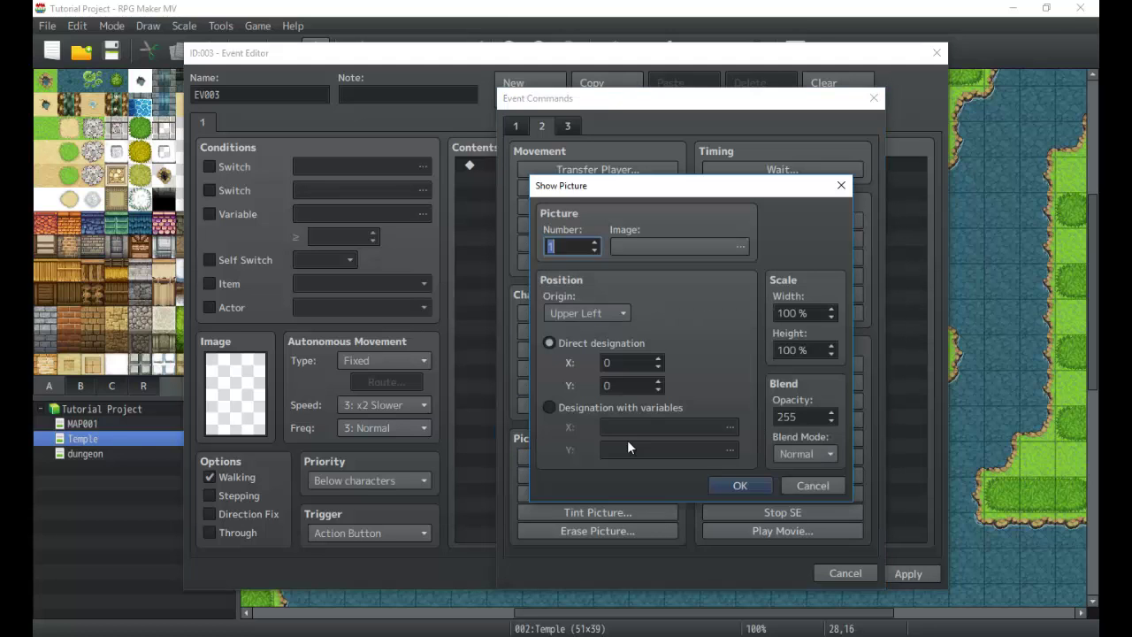
left_click(651, 246)
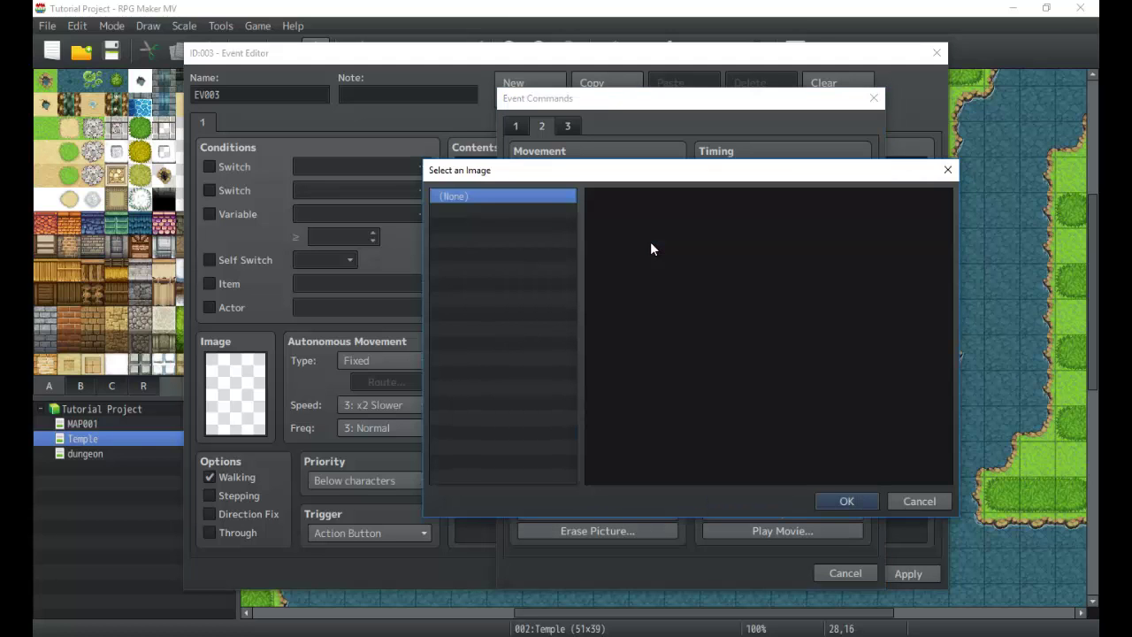
left_click(919, 502)
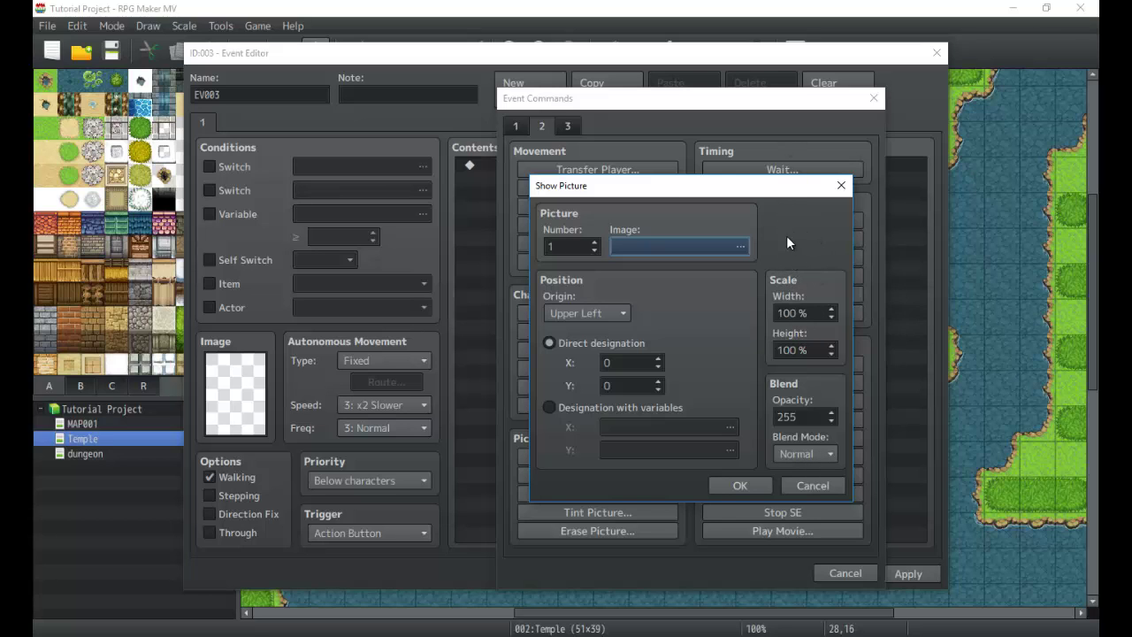
double_click(705, 244)
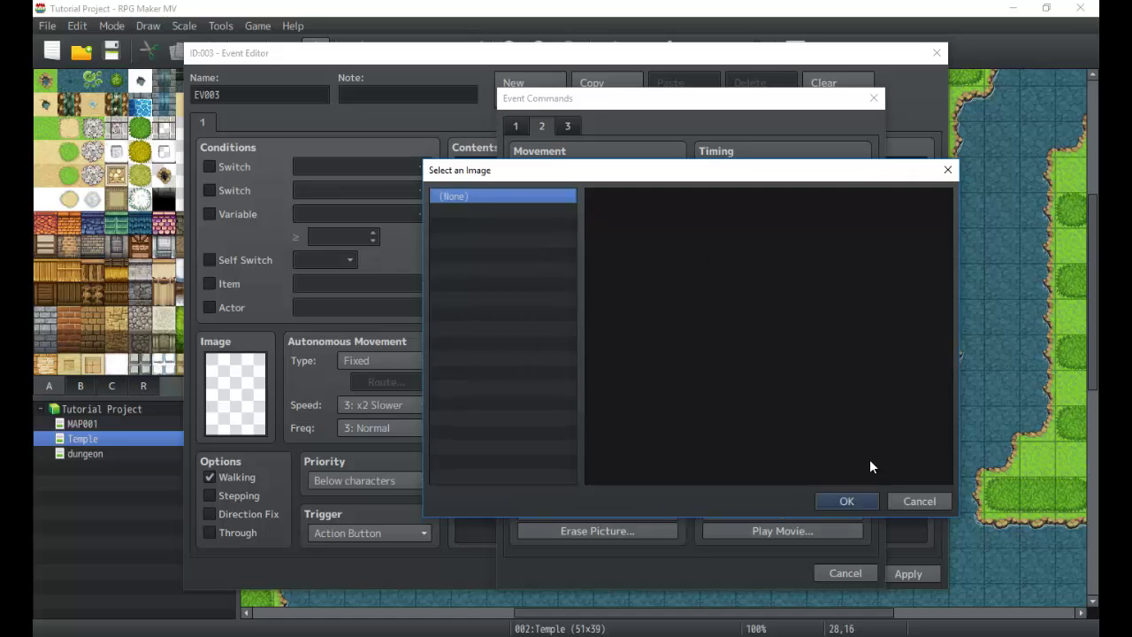
left_click(917, 500)
double_click(671, 246)
left_click(920, 501)
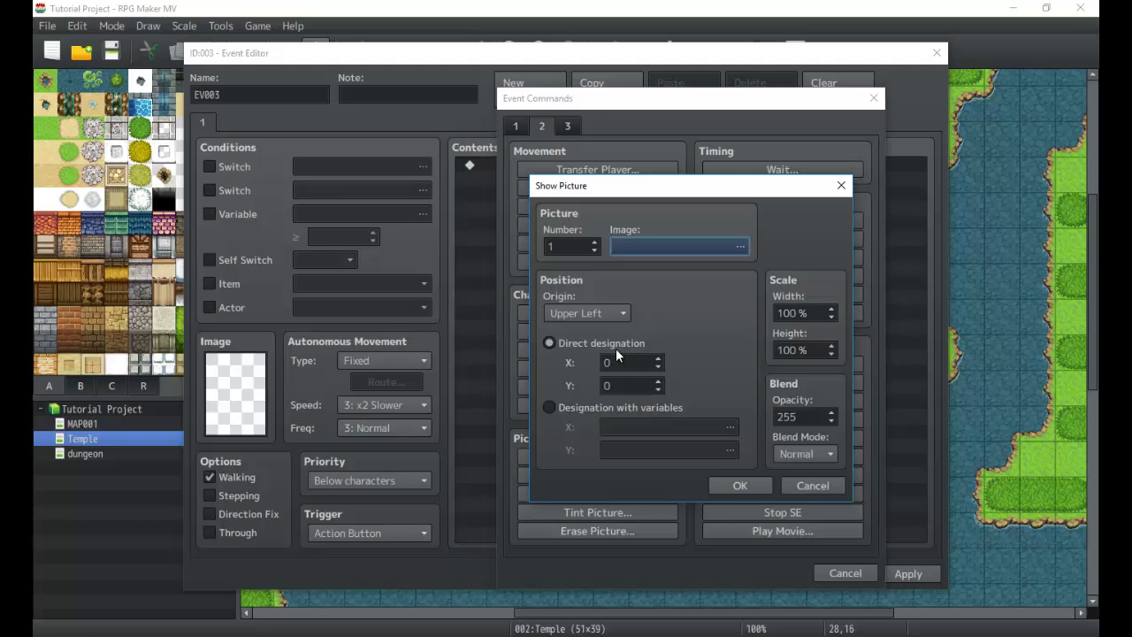
left_click(599, 308)
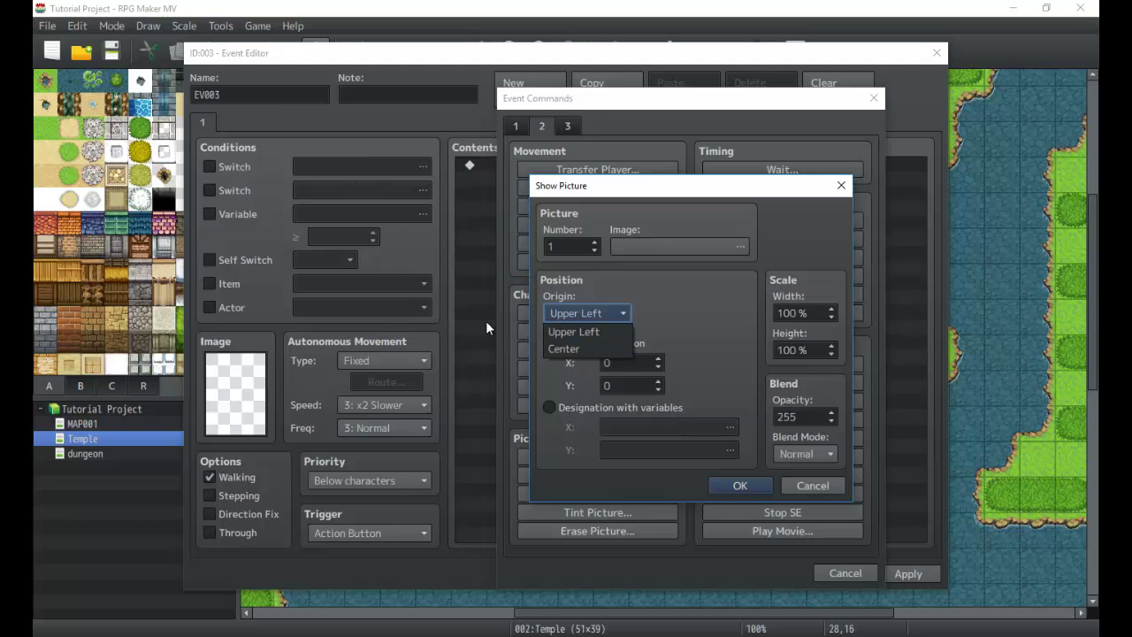
left_click(609, 362)
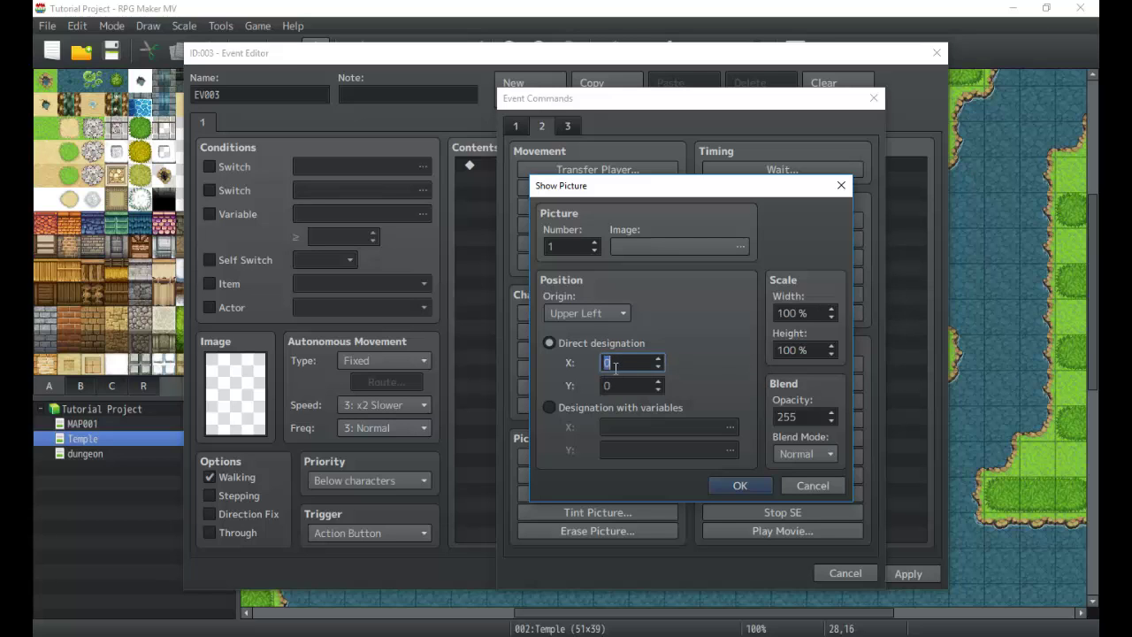
left_click(610, 365)
left_click(607, 386)
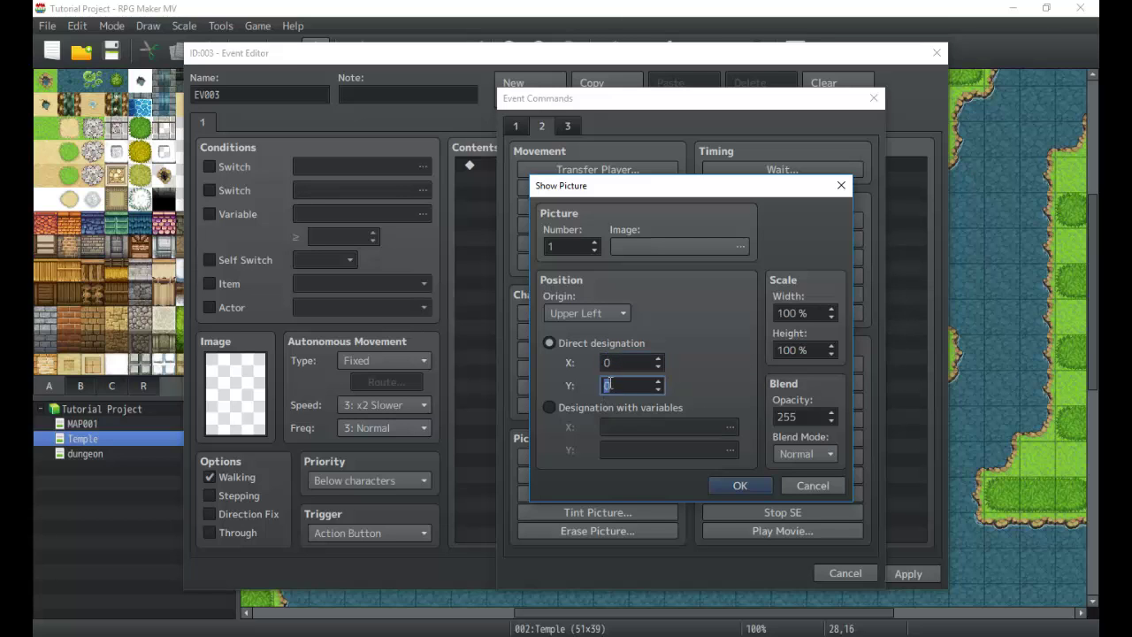
double_click(624, 361)
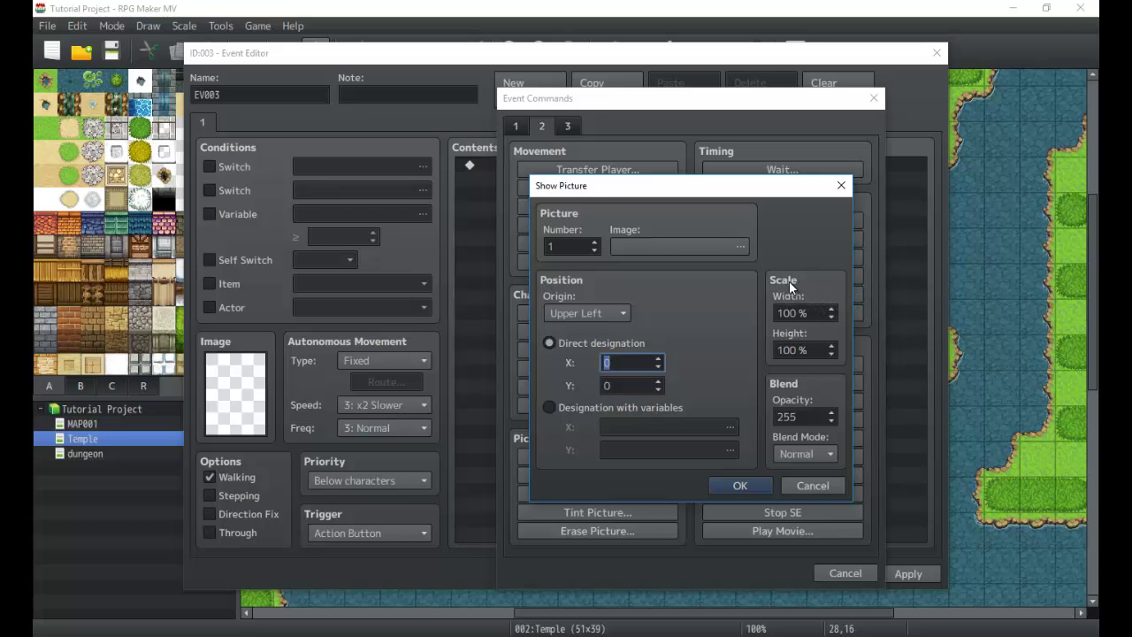
left_click(788, 313)
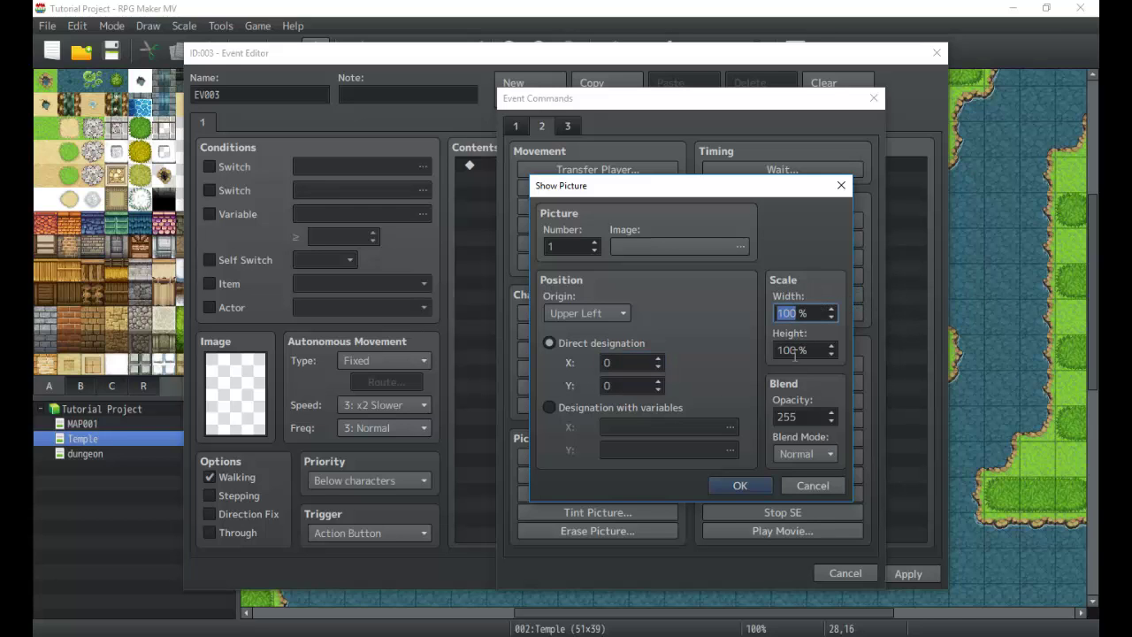
left_click(793, 347)
left_click(794, 315)
left_click(789, 354)
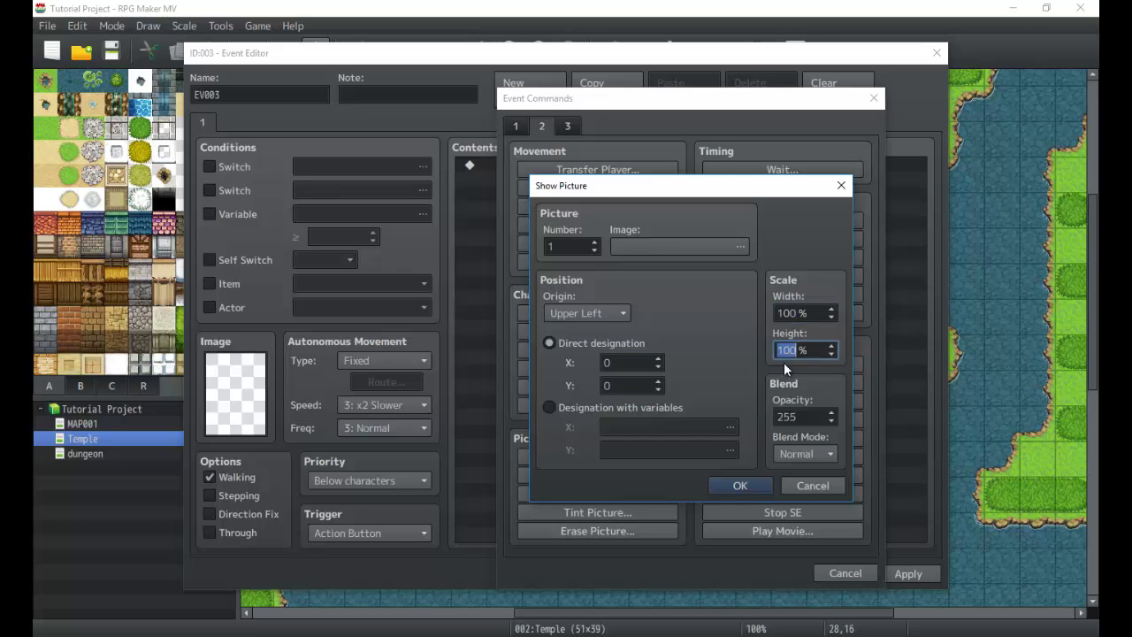
left_click(787, 415)
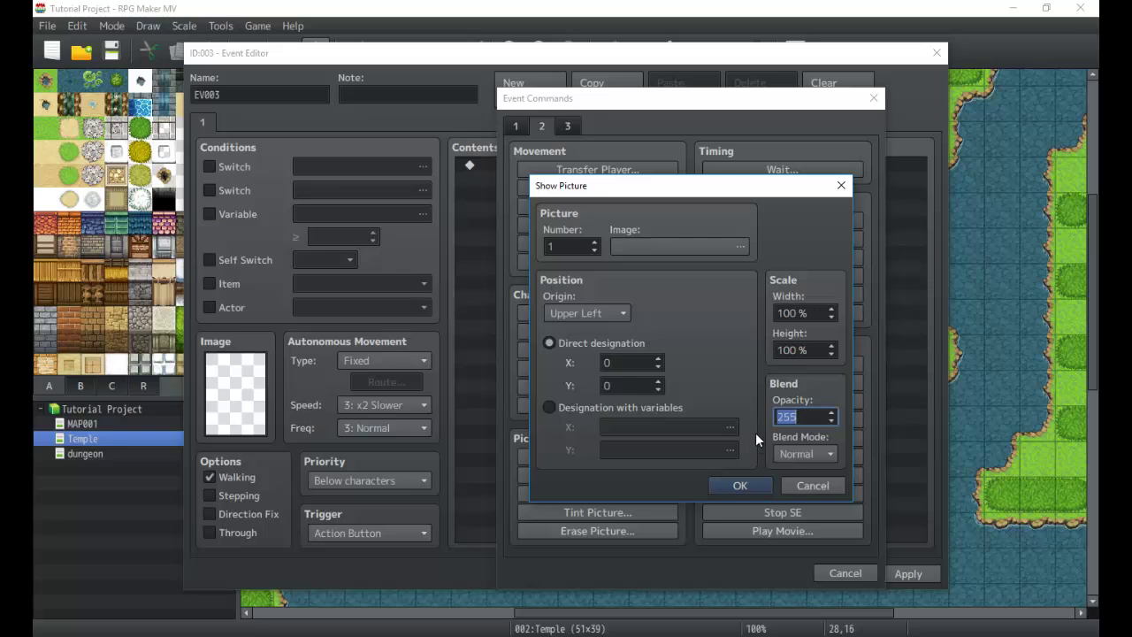
left_click(822, 459)
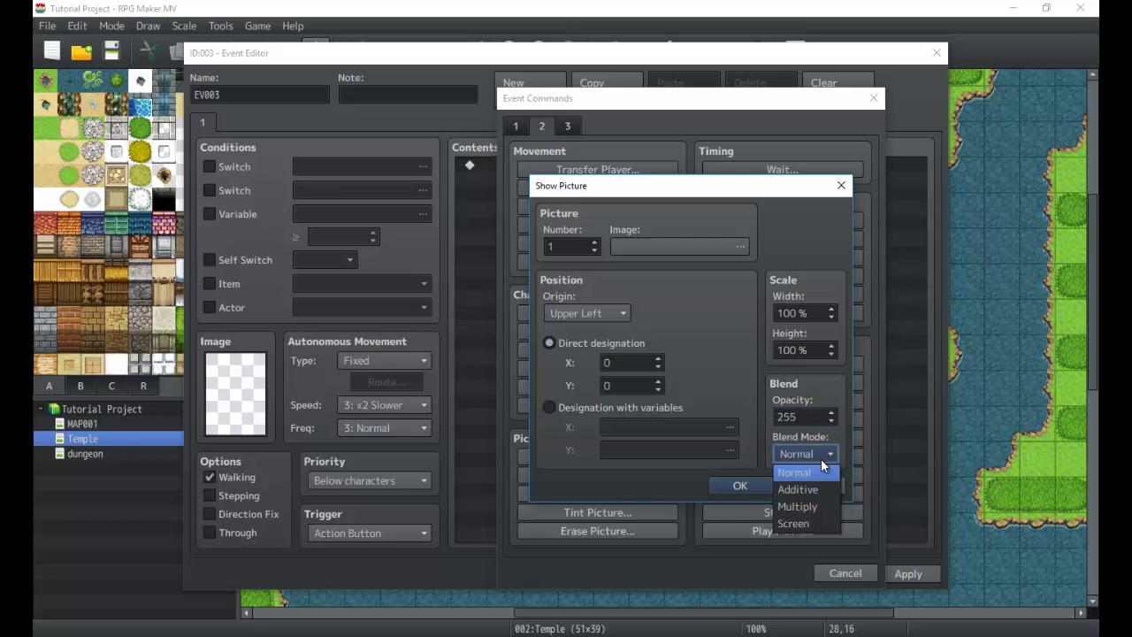
left_click(806, 461)
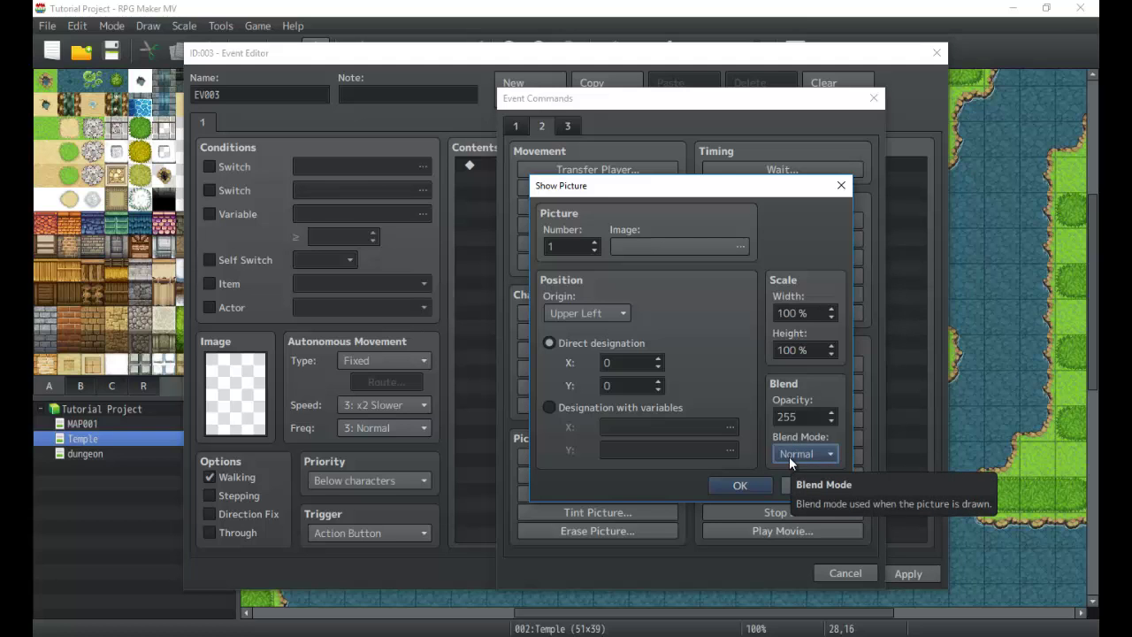
left_click(788, 457)
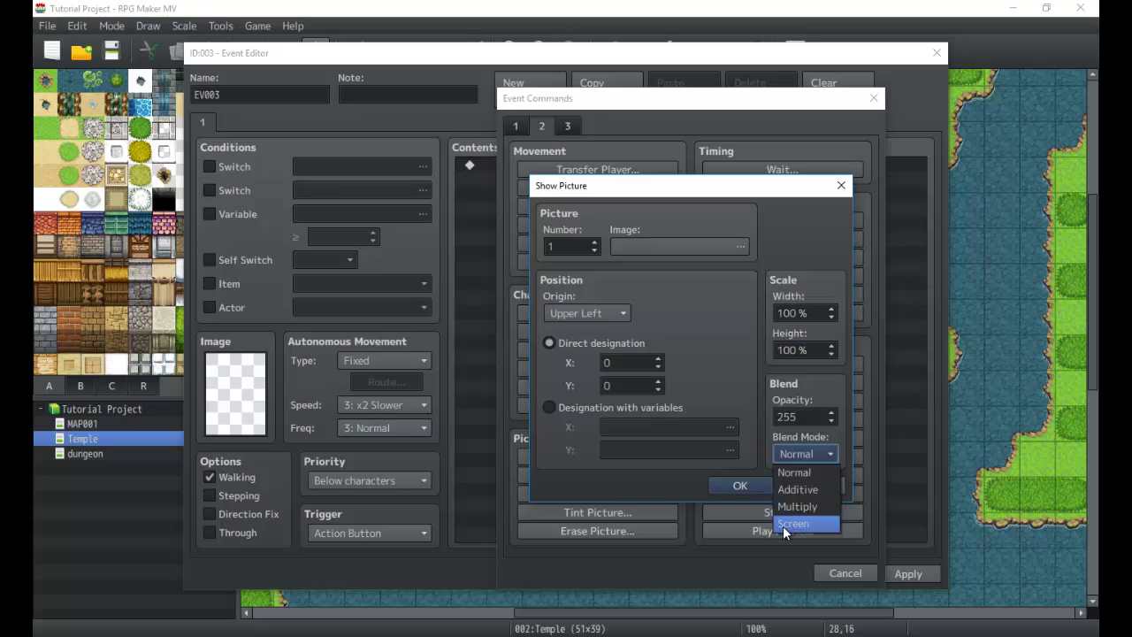
left_click(804, 457)
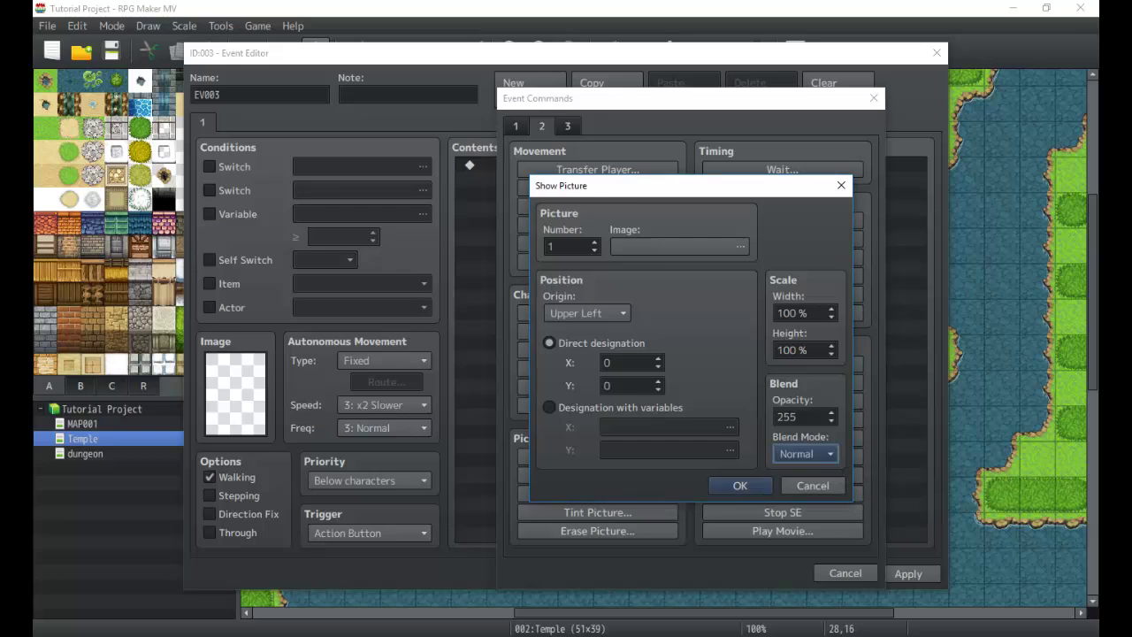
Try the Additive, Multiply and Screen blend modes, then return to Normal
left_click(787, 458)
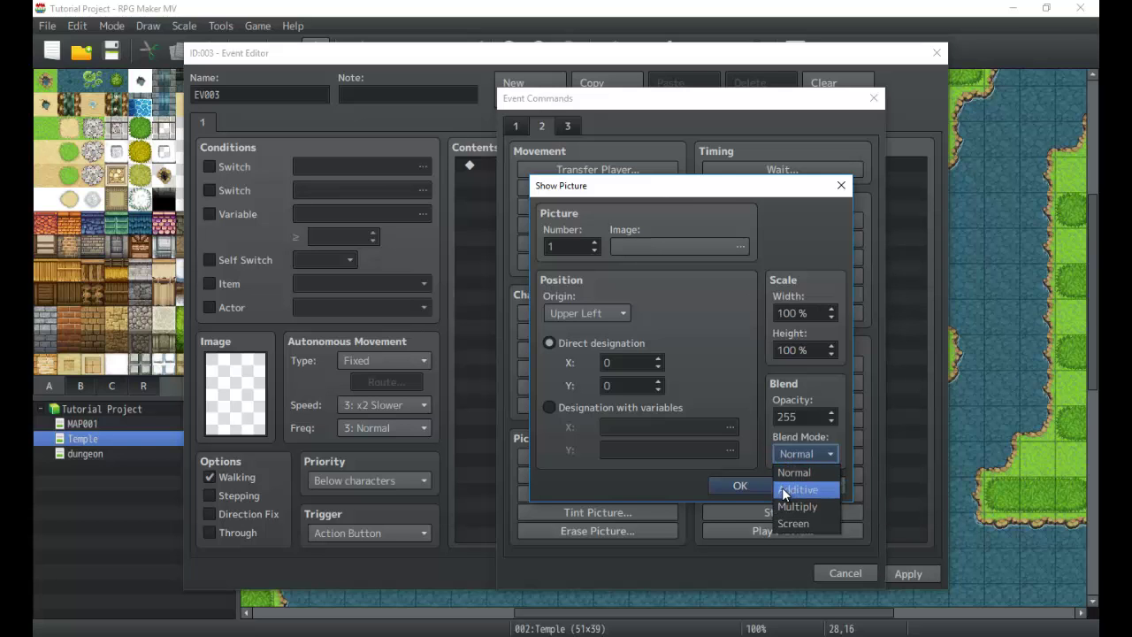
left_click(786, 492)
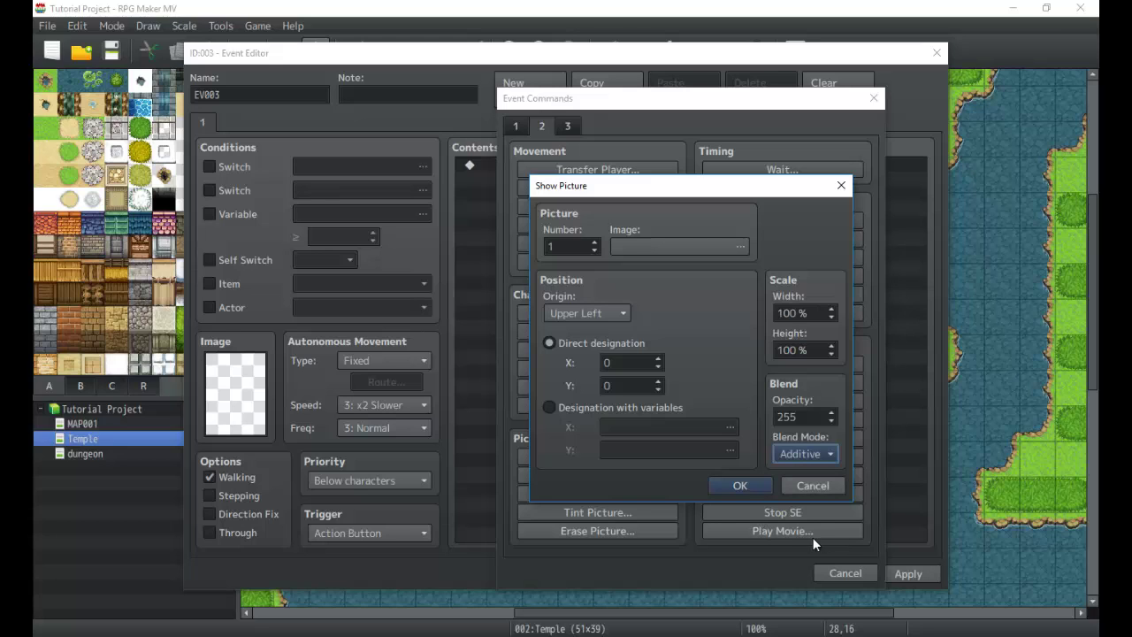
left_click(803, 454)
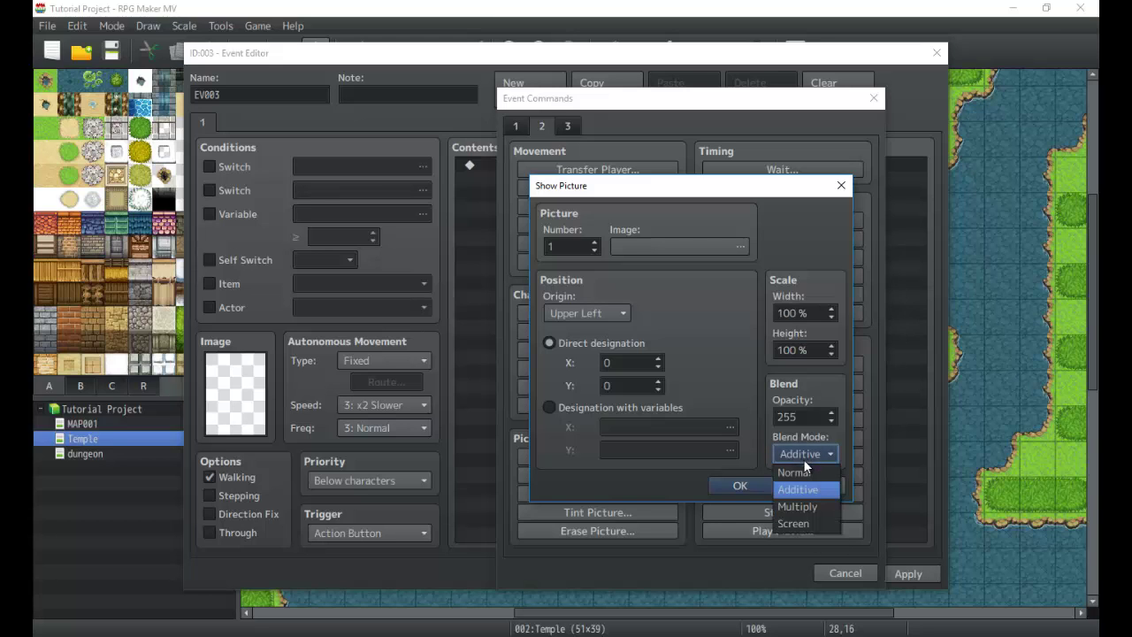
left_click(807, 507)
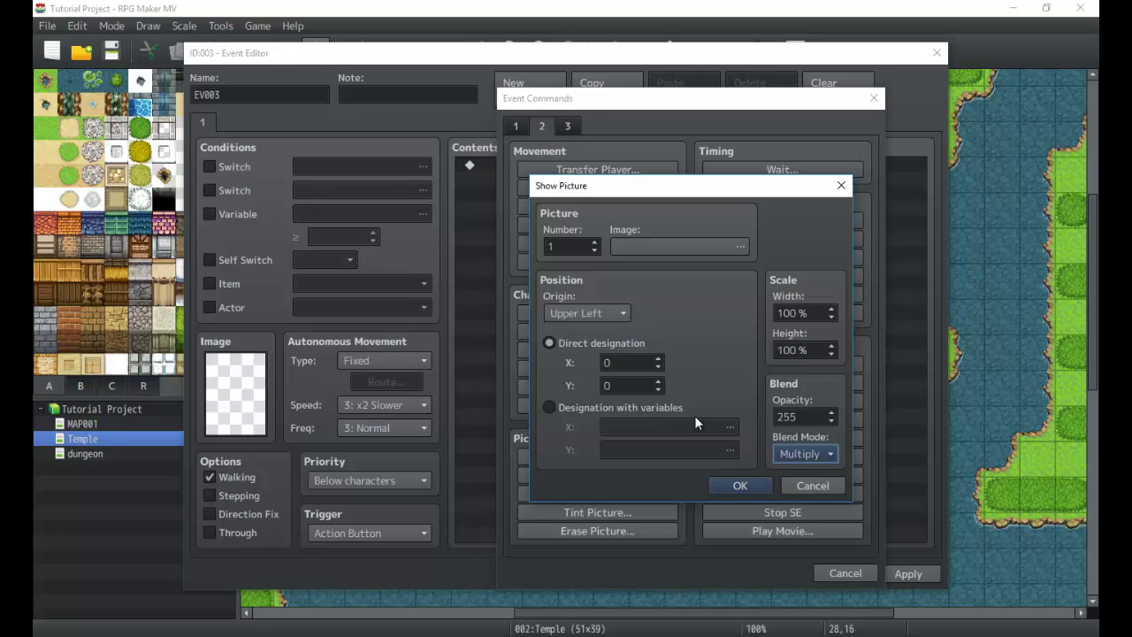
left_click(782, 456)
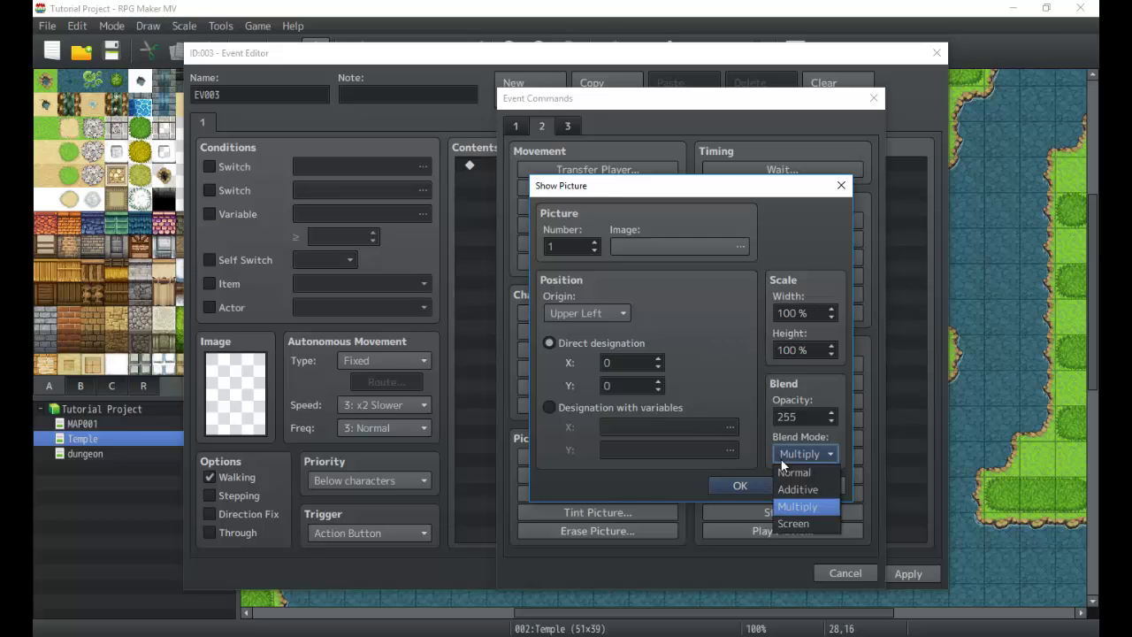
left_click(782, 525)
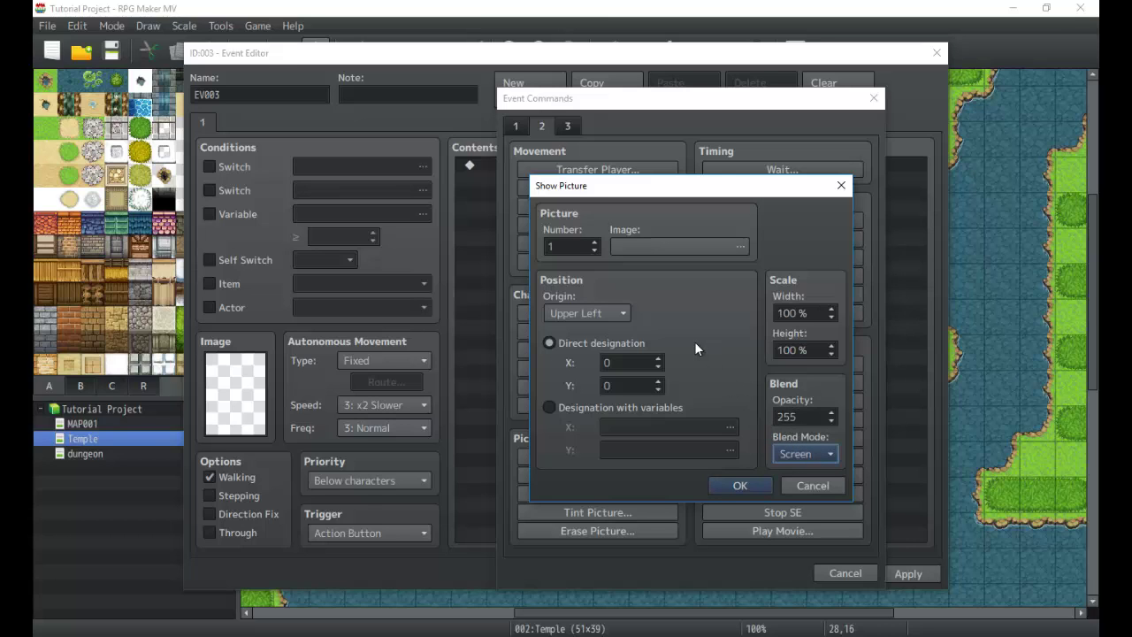
left_click(792, 453)
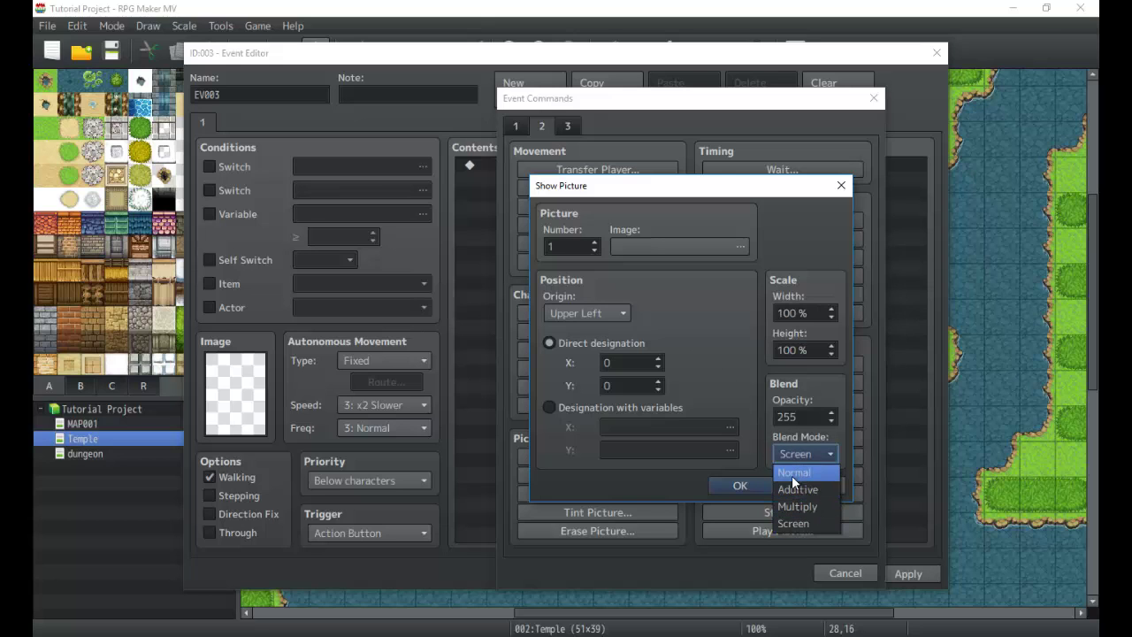
left_click(791, 474)
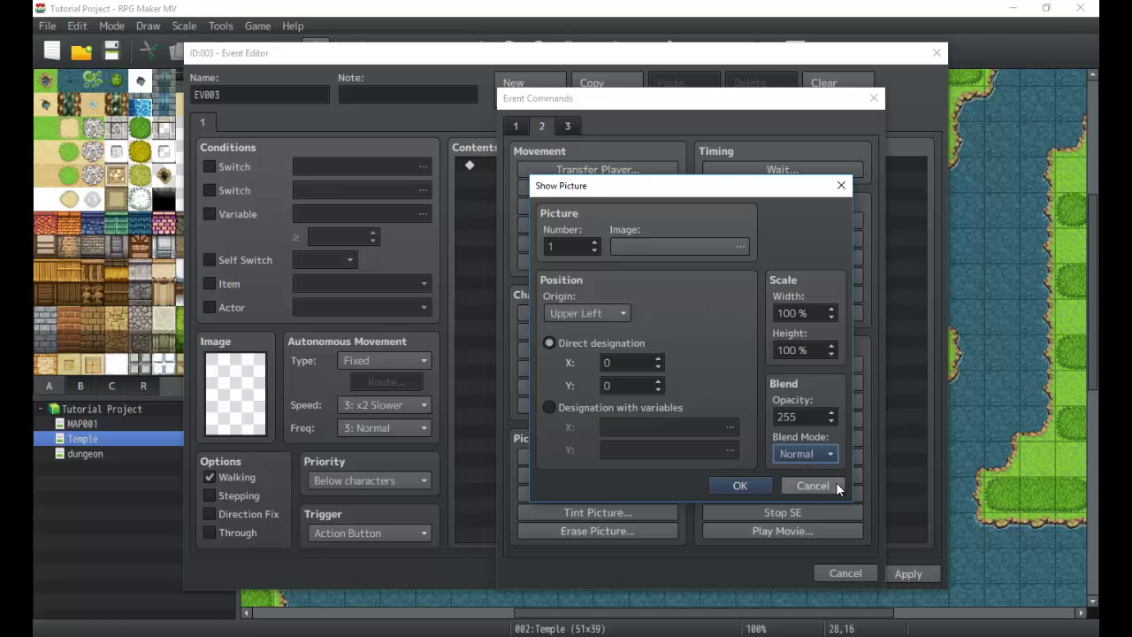
left_click(821, 448)
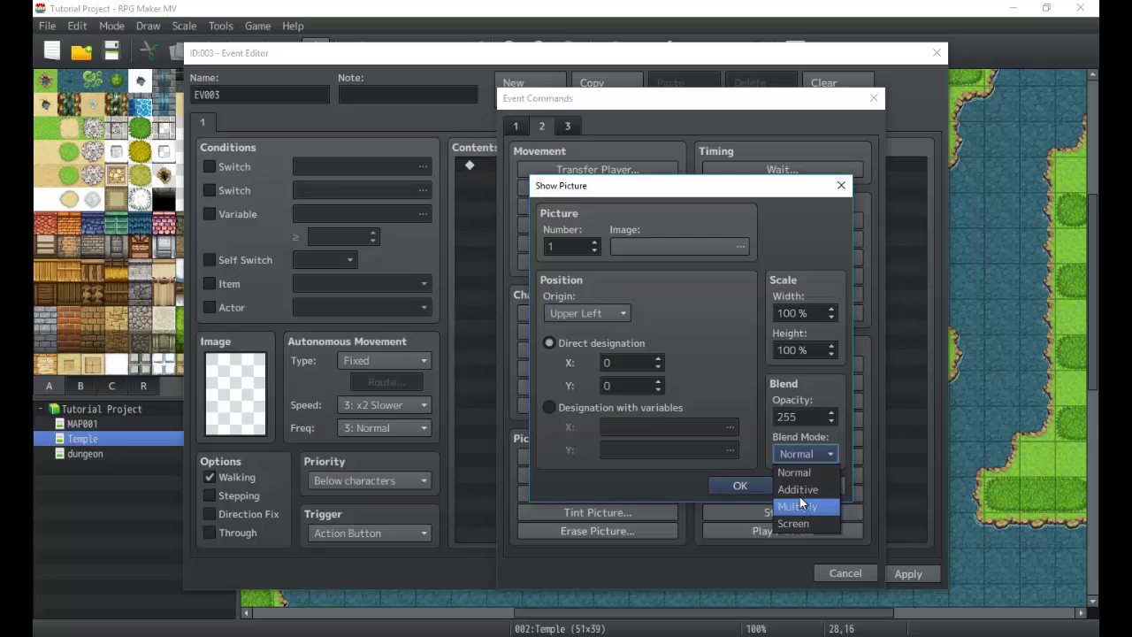
left_click(755, 407)
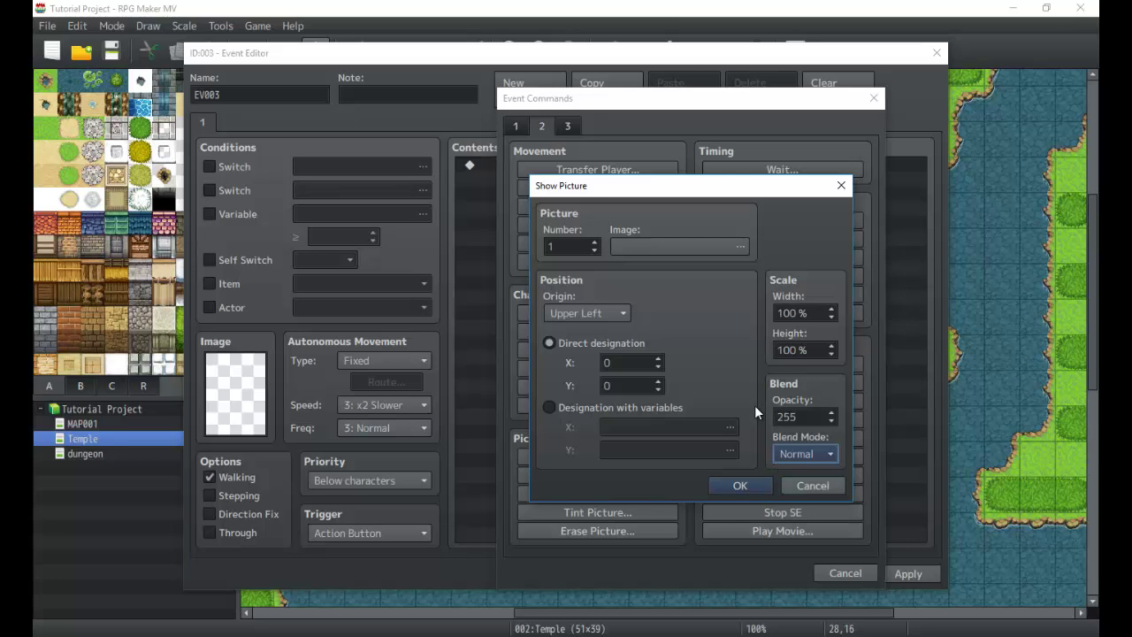
Cancel Show Picture, then briefly open and cancel both the Move Picture and Show Picture settings
left_click(794, 494)
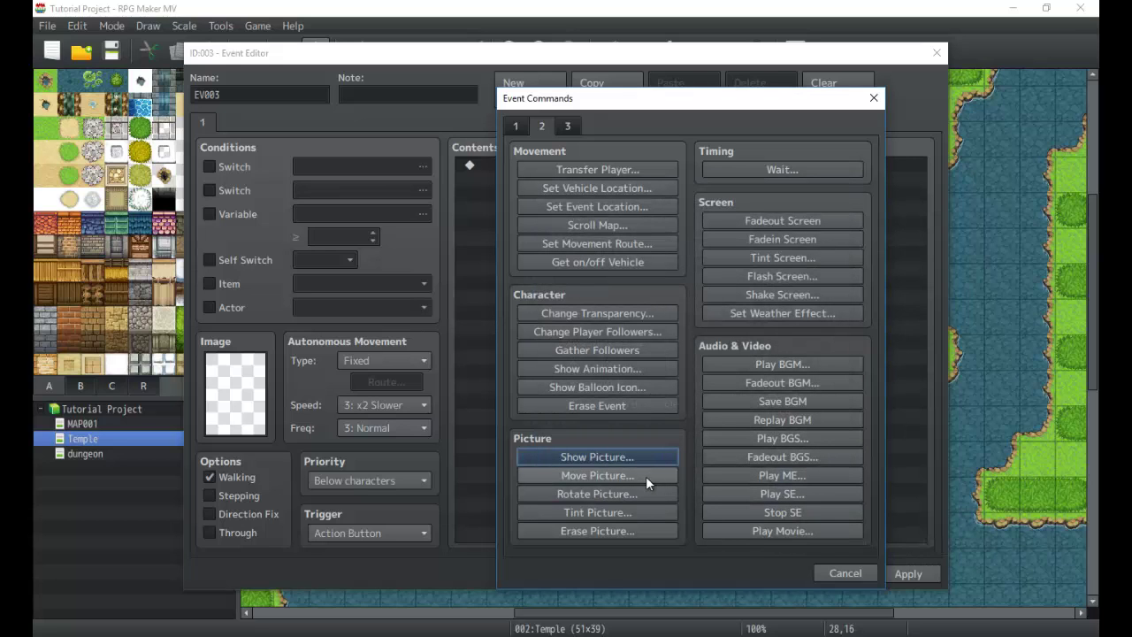
left_click(645, 478)
left_click(645, 478)
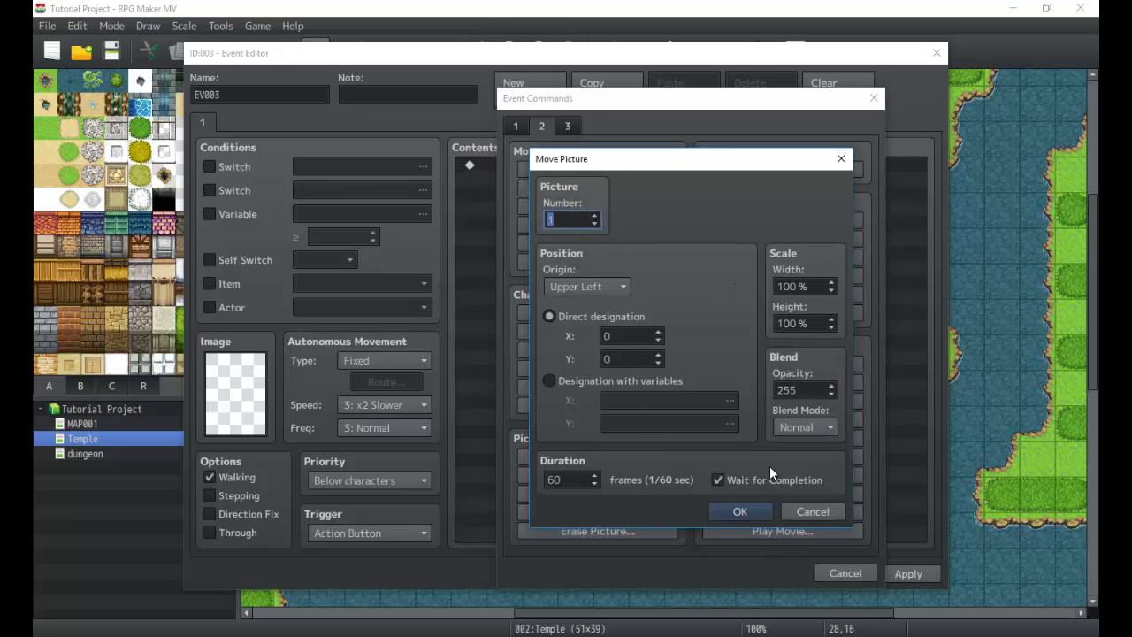
left_click(787, 509)
left_click(643, 461)
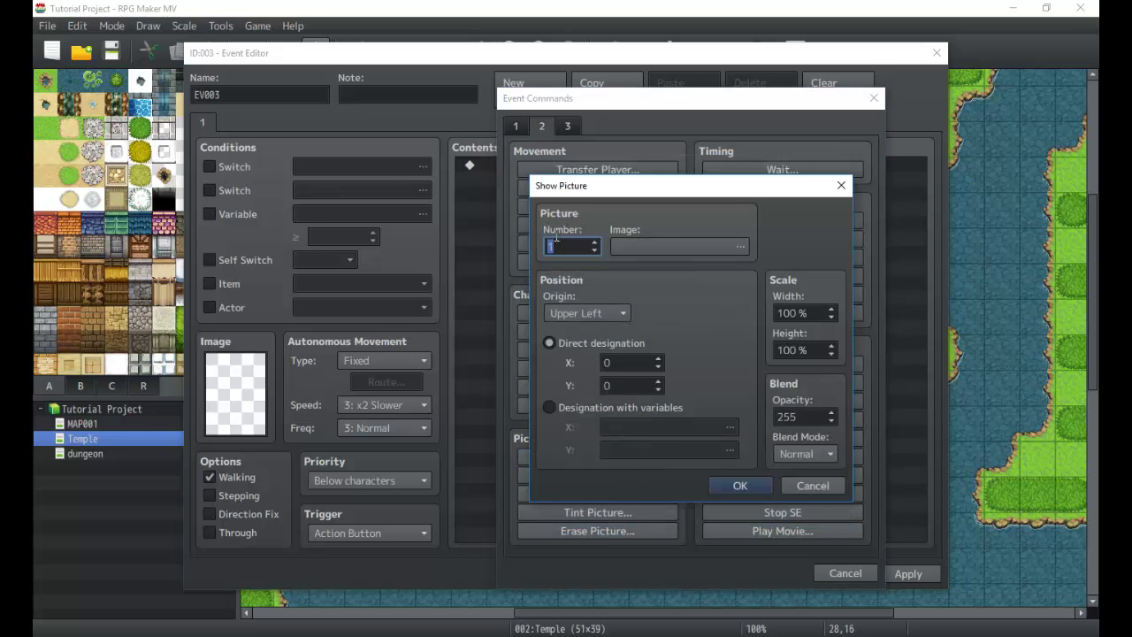
left_click(805, 487)
Open Move Picture, inspect the X position field, and discard the settings
left_click(638, 476)
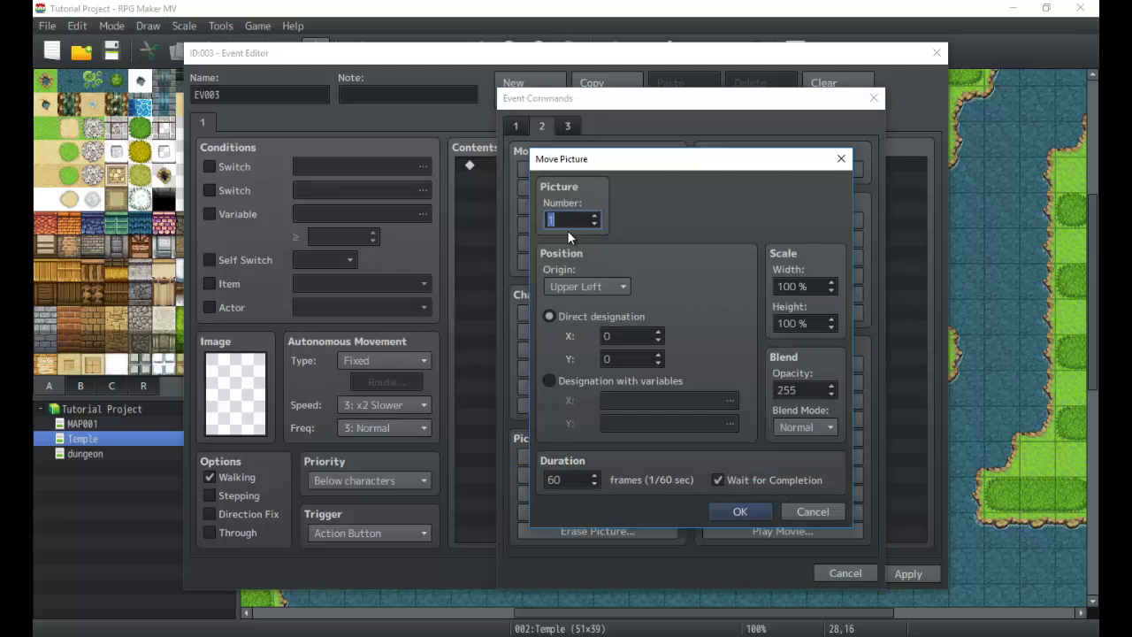
left_click(633, 336)
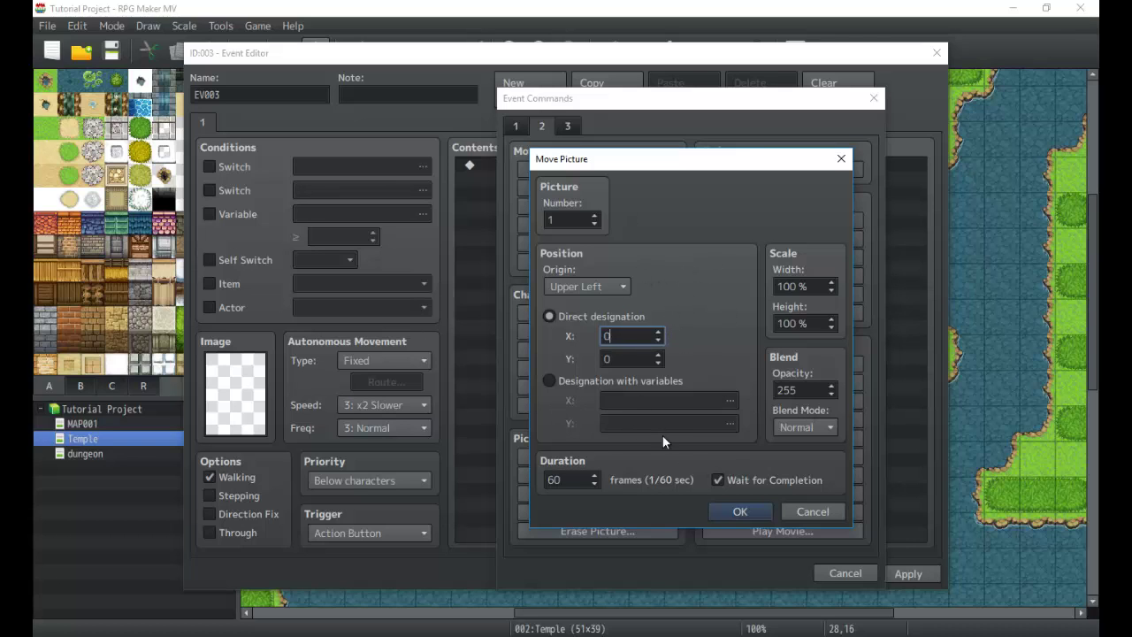
left_click(812, 512)
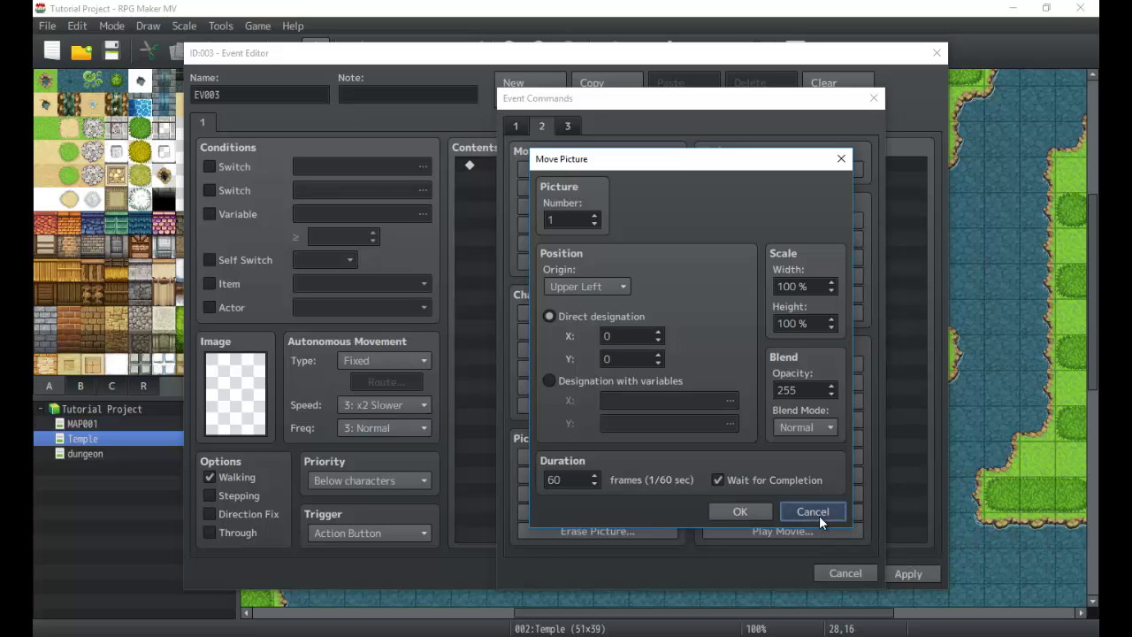
left_click(819, 516)
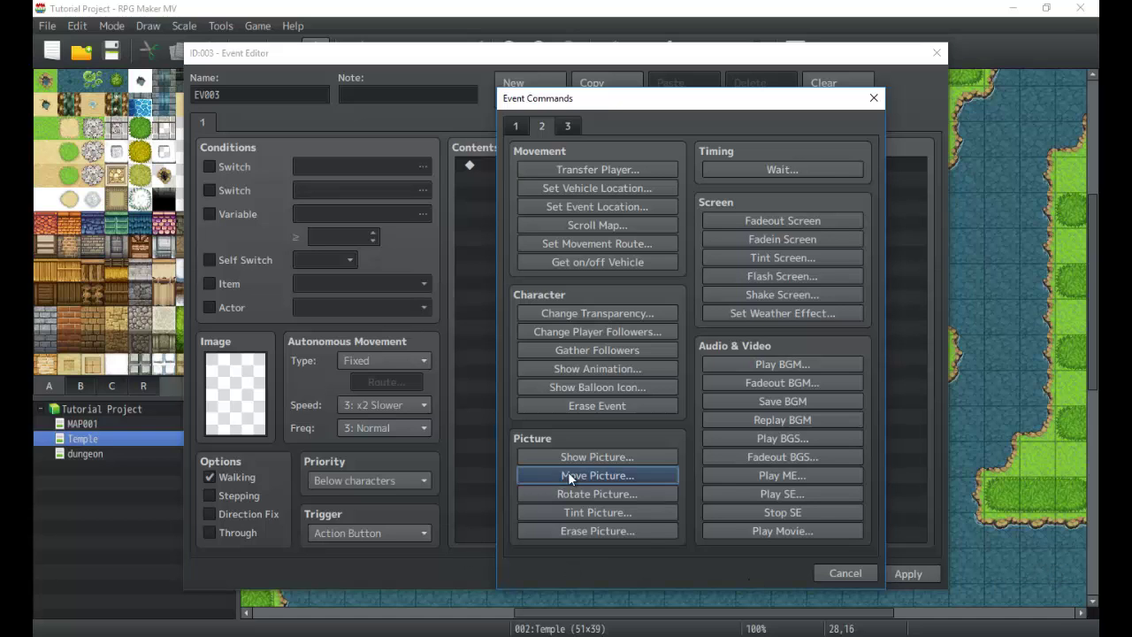
left_click(638, 493)
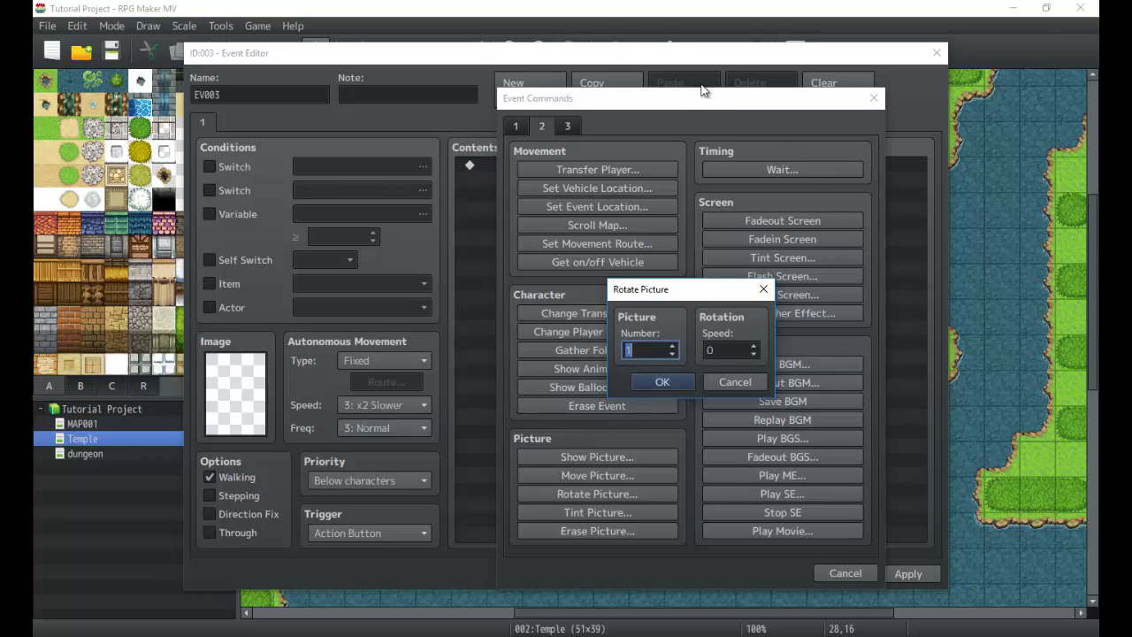
left_click(708, 348)
left_click(728, 382)
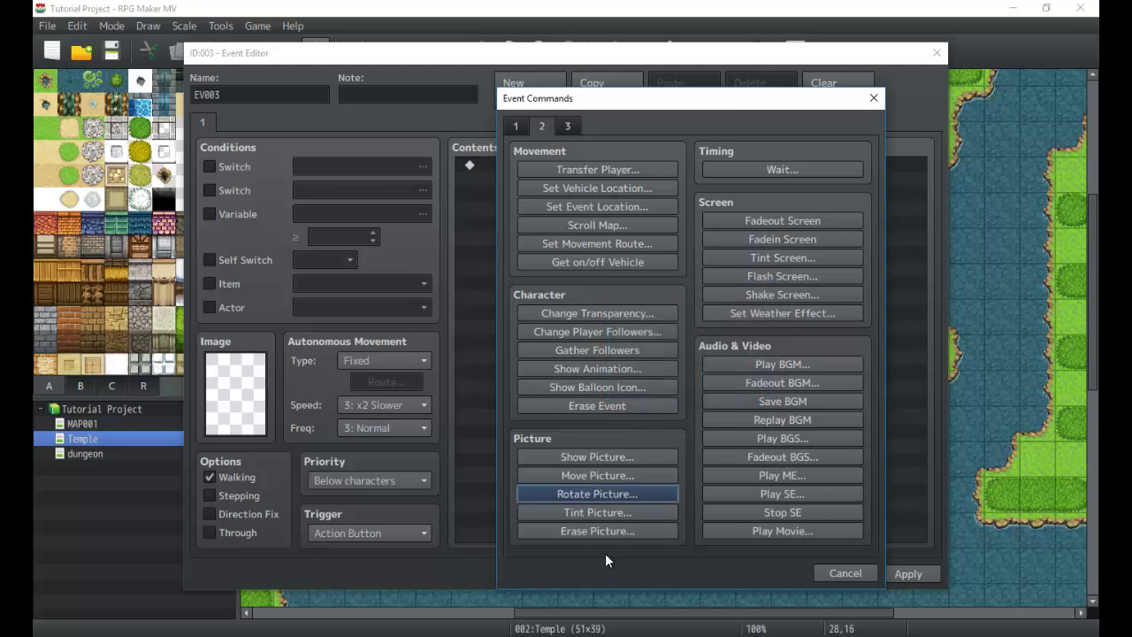
left_click(614, 495)
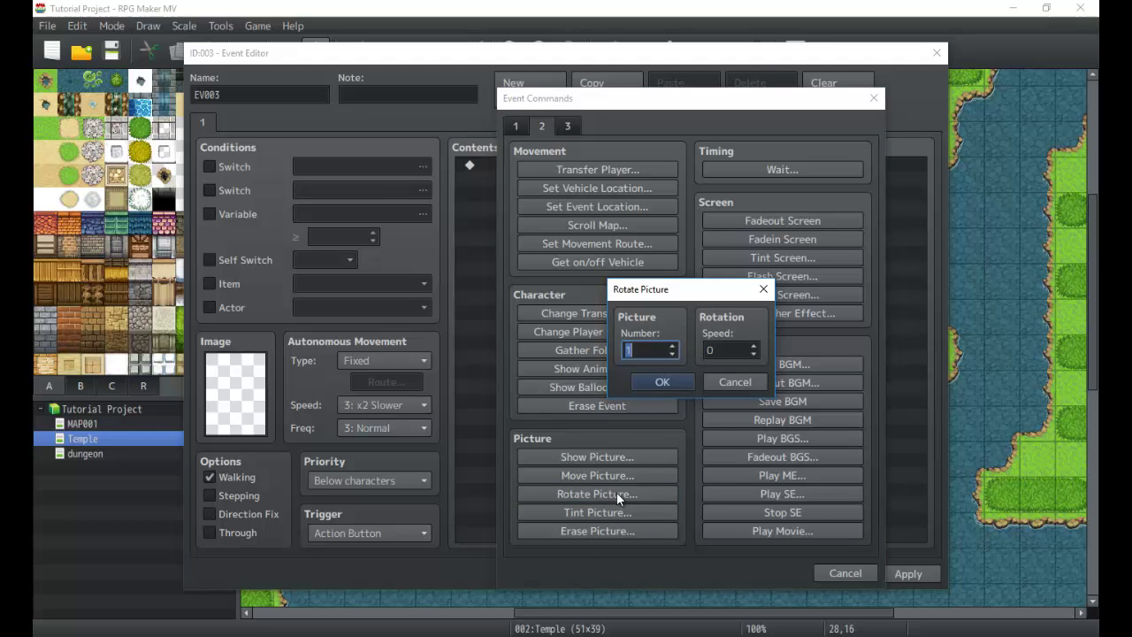
left_click(734, 386)
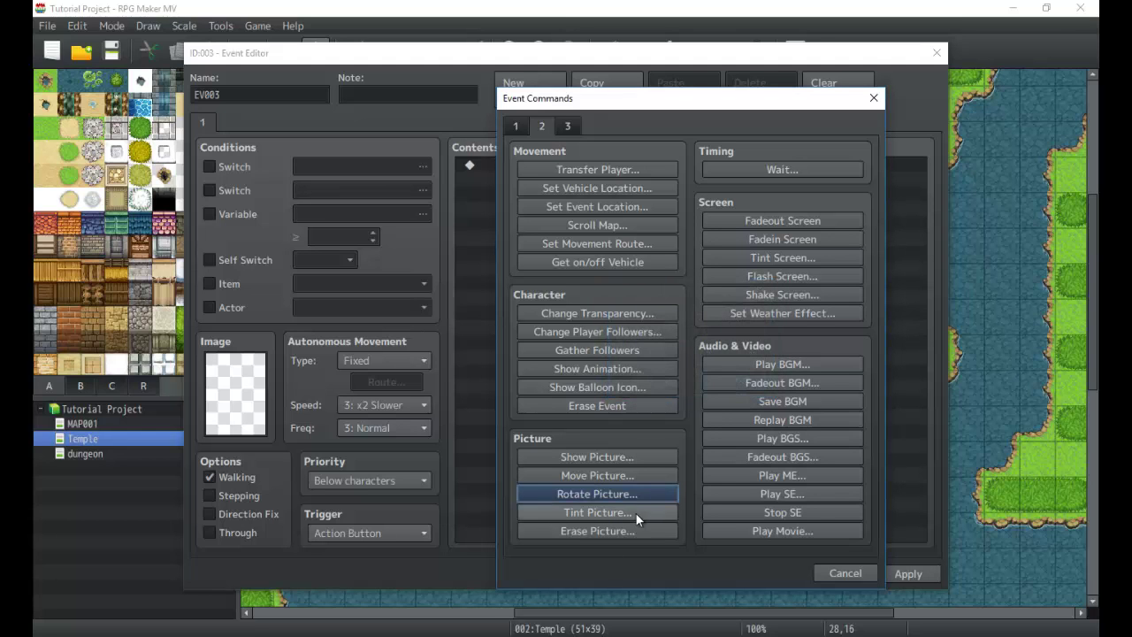
left_click(624, 457)
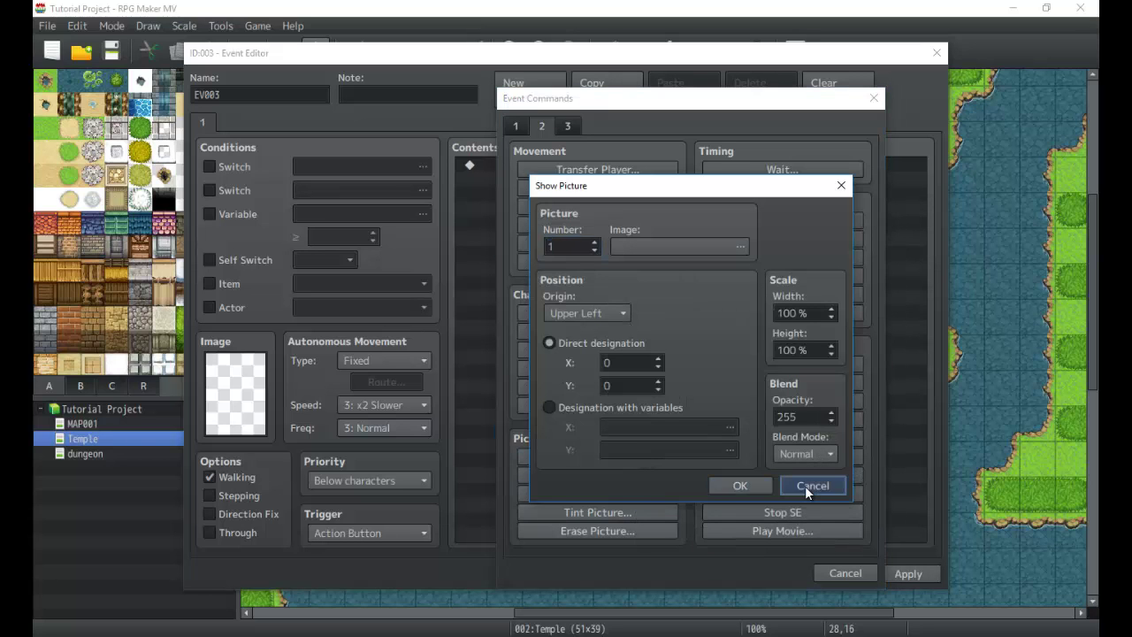
left_click(812, 486)
left_click(628, 474)
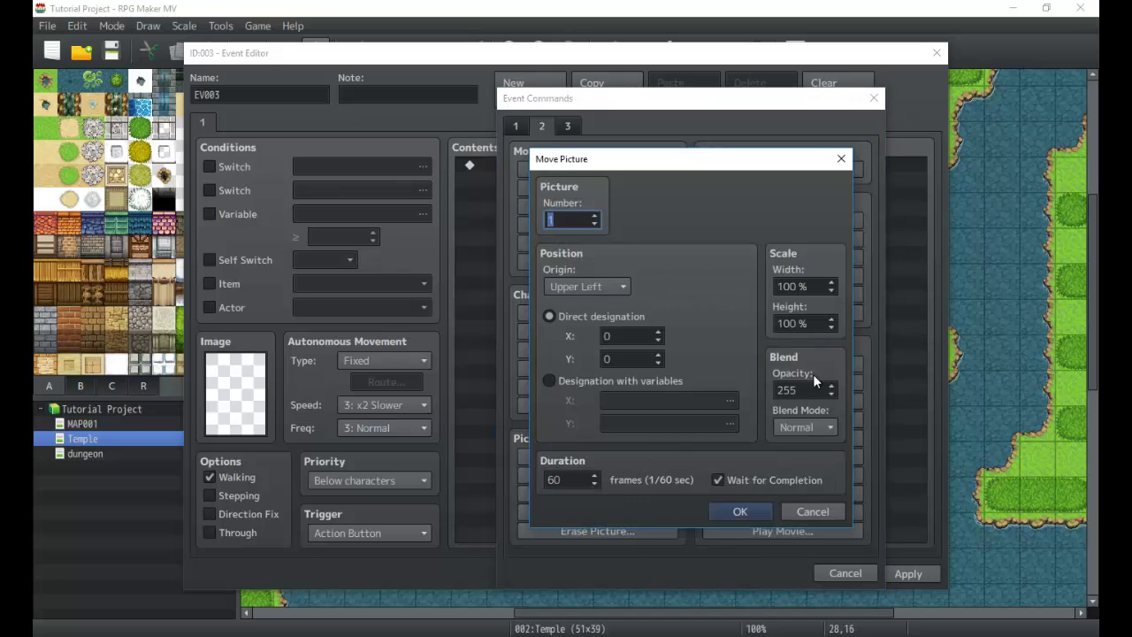
left_click(790, 515)
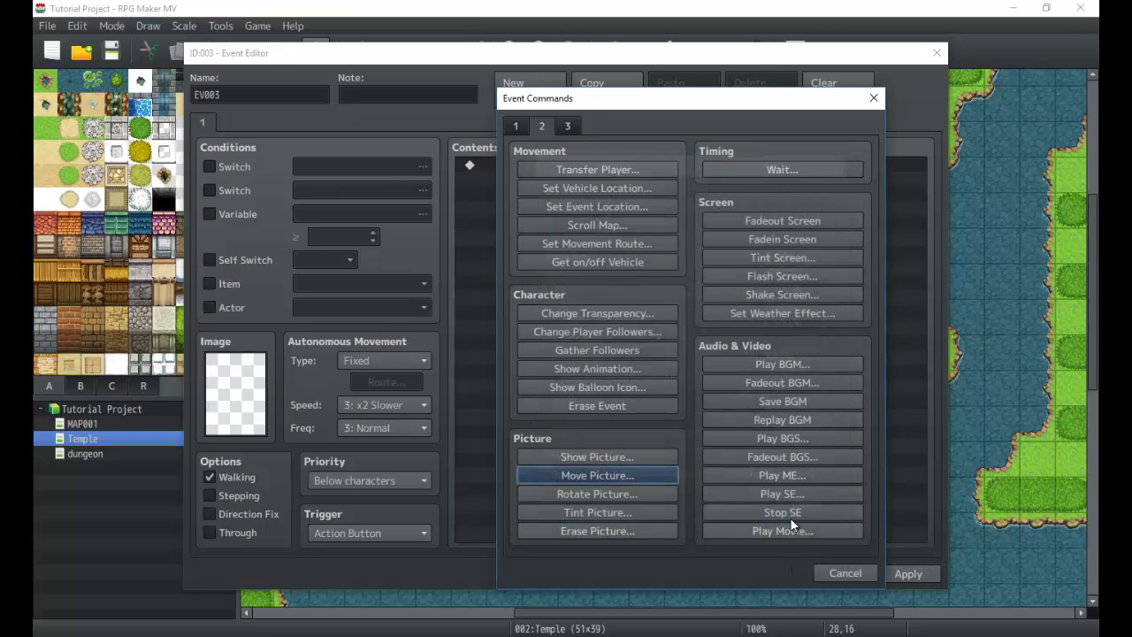
left_click(633, 513)
left_click(628, 494)
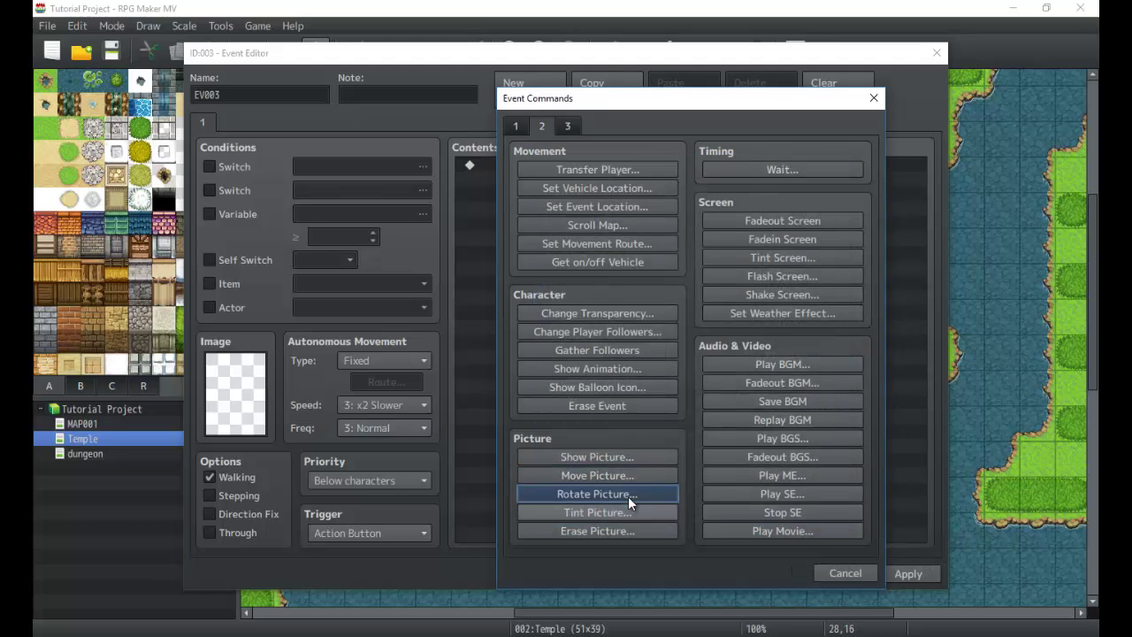
left_click(720, 381)
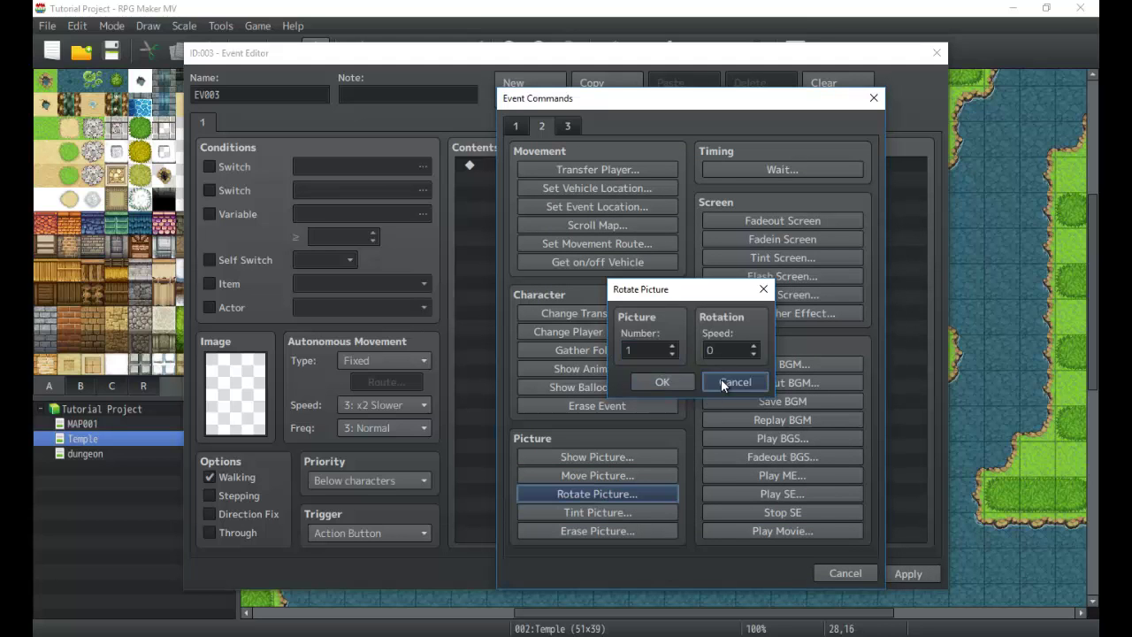
left_click(617, 520)
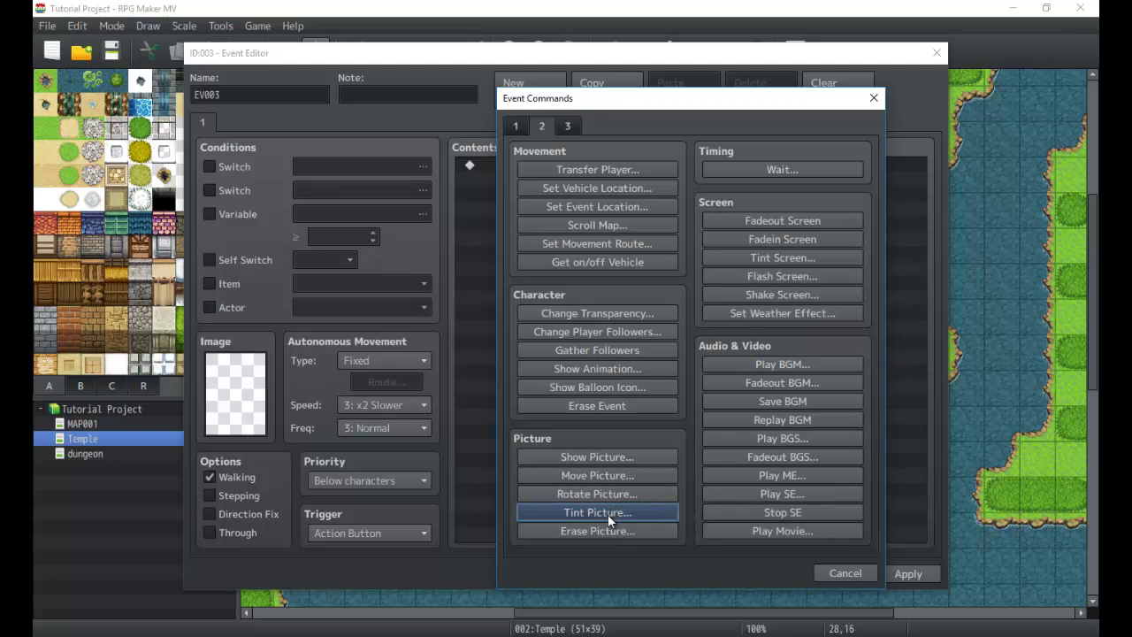
left_click(607, 514)
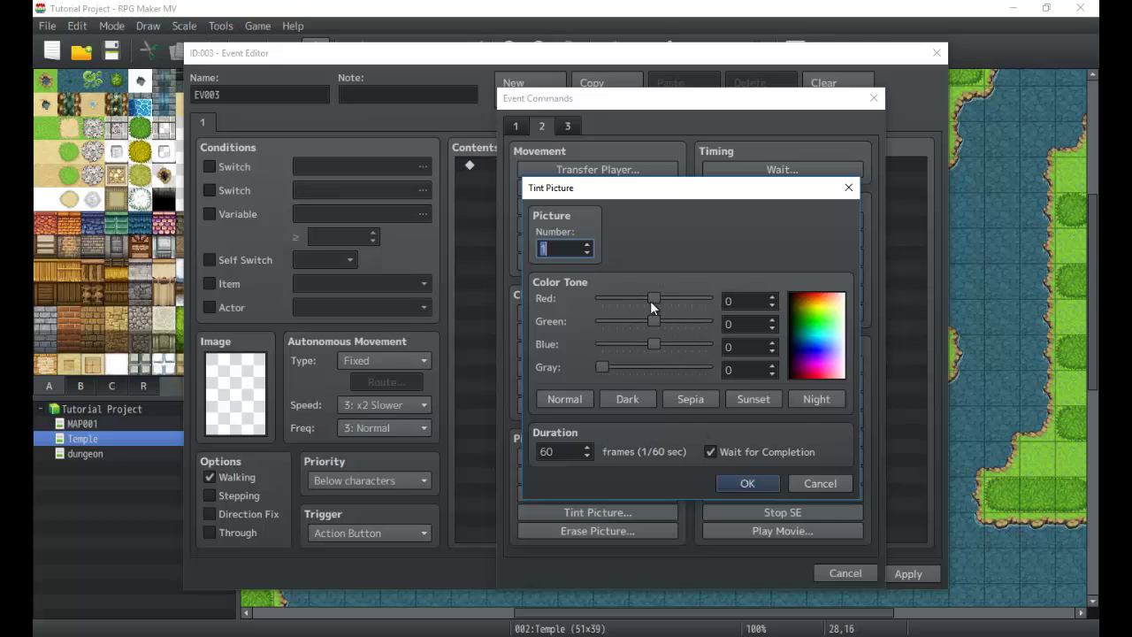
left_click_drag(651, 299, 672, 369)
key("End")
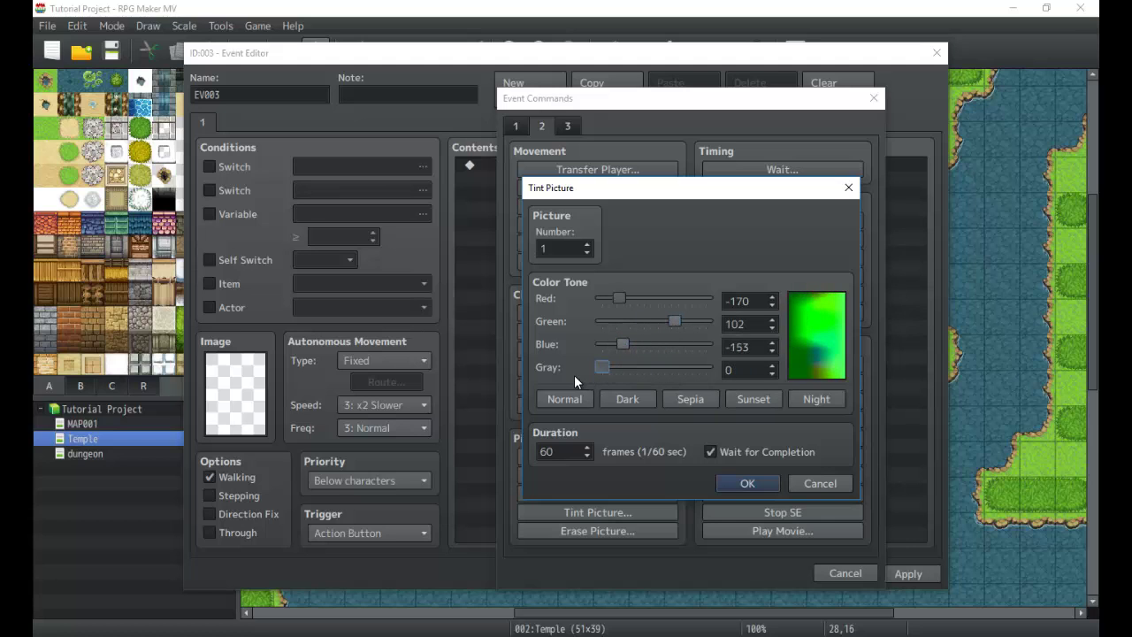
key("Home")
left_click(646, 398)
left_click(757, 404)
left_click(796, 401)
left_click(689, 399)
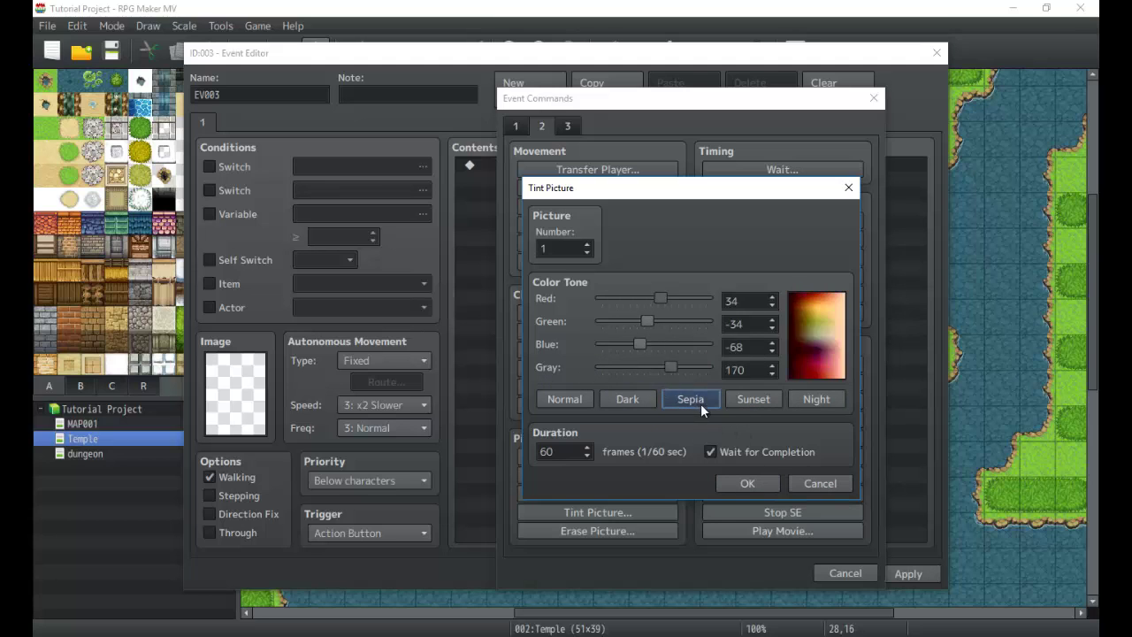
left_click(819, 485)
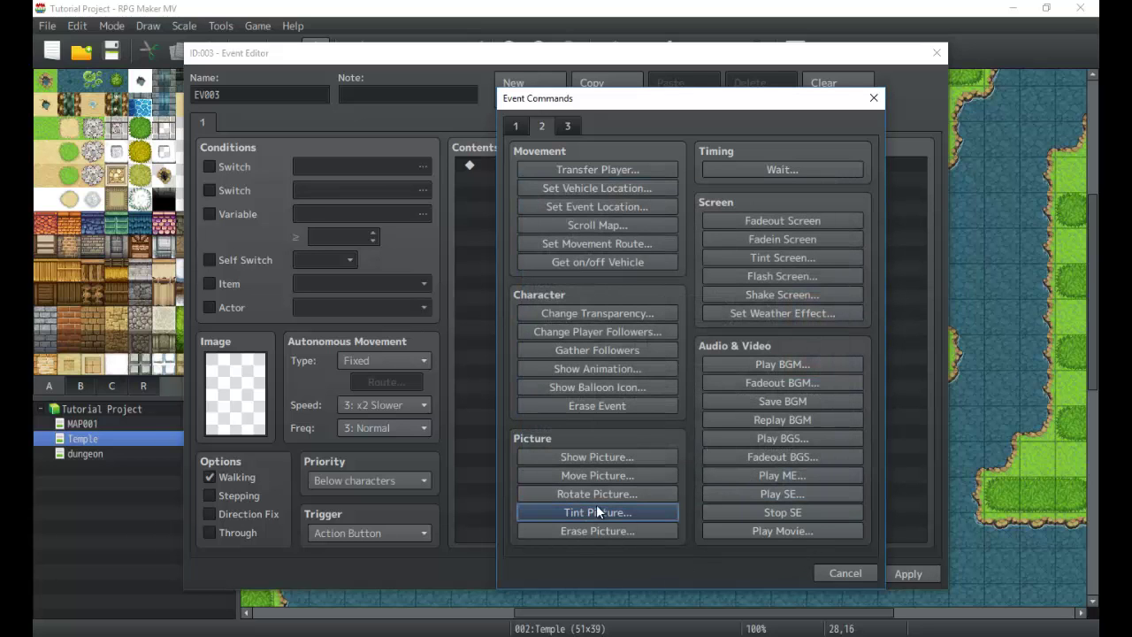